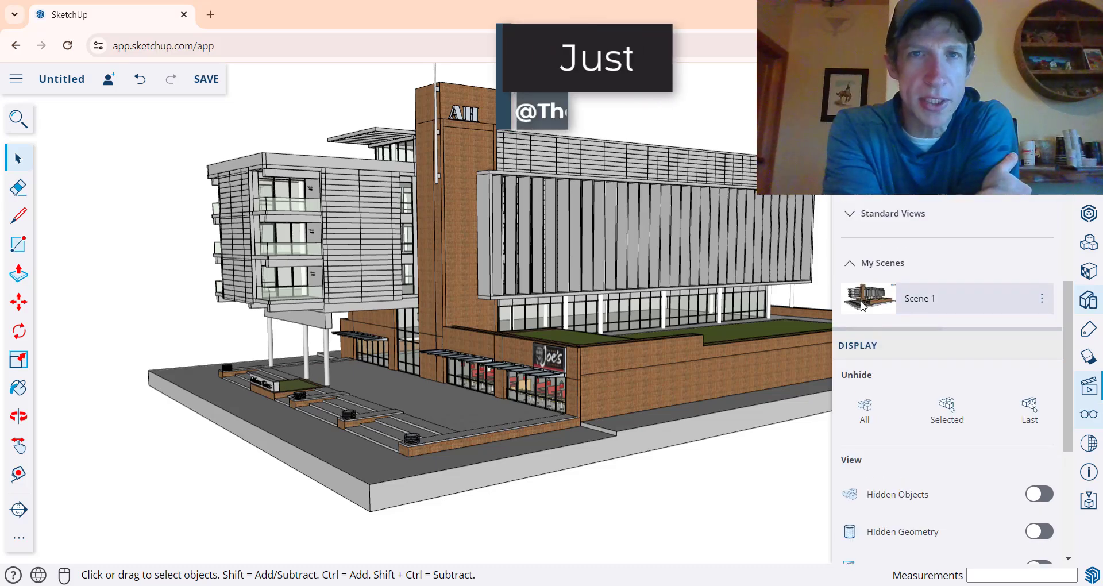
middle_click_drag(747, 310, 656, 308)
key("space")
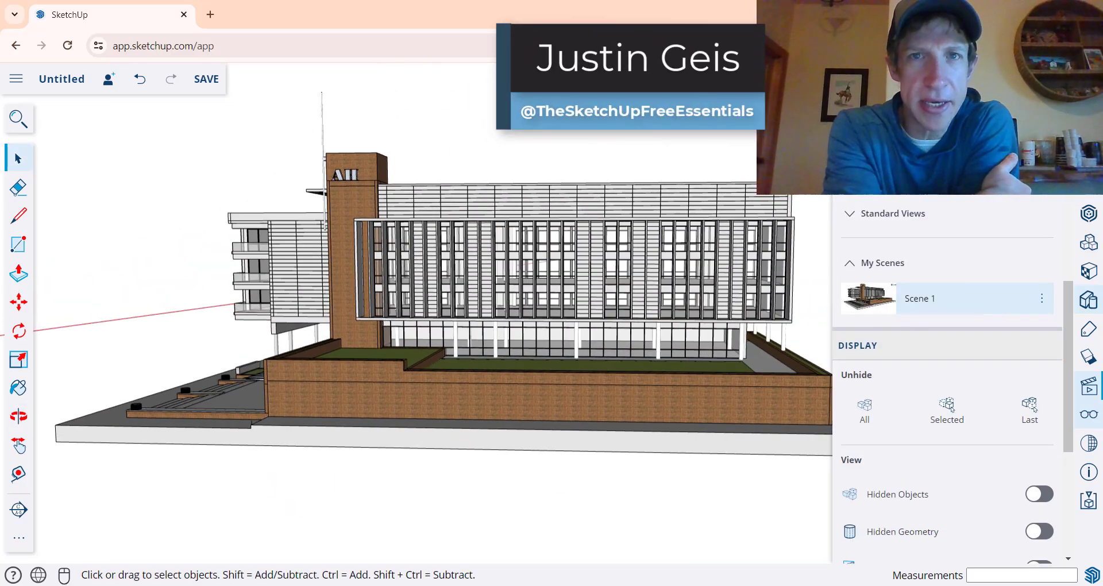
Look over the Student Housing Study page in 3D Warehouse and return to the building model.
scroll(978, 274, "down", 4)
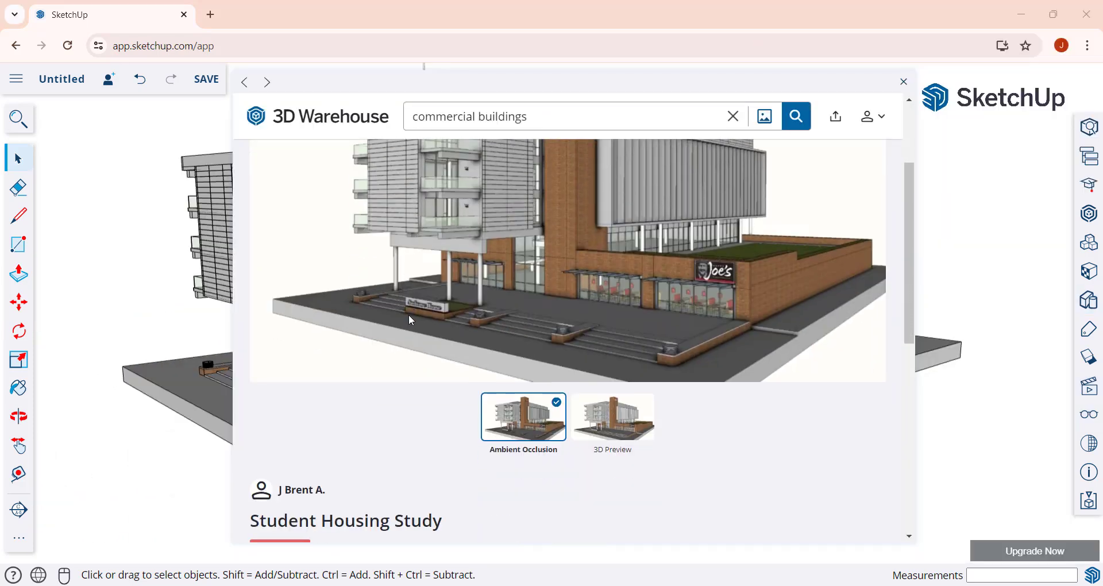
scroll(364, 360, "down", 1)
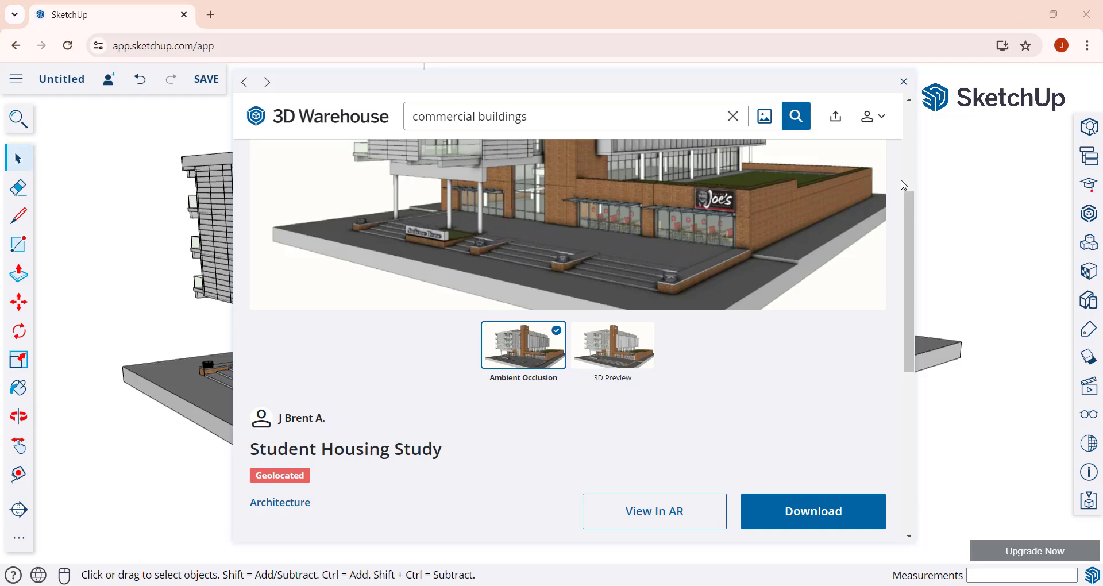
left_click(904, 84)
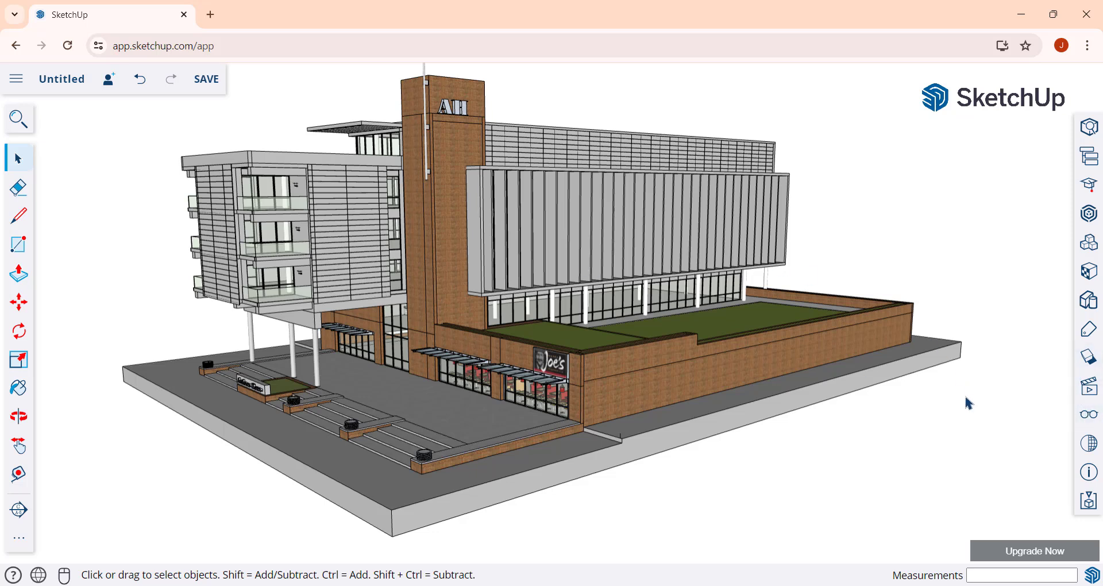
left_click(1088, 416)
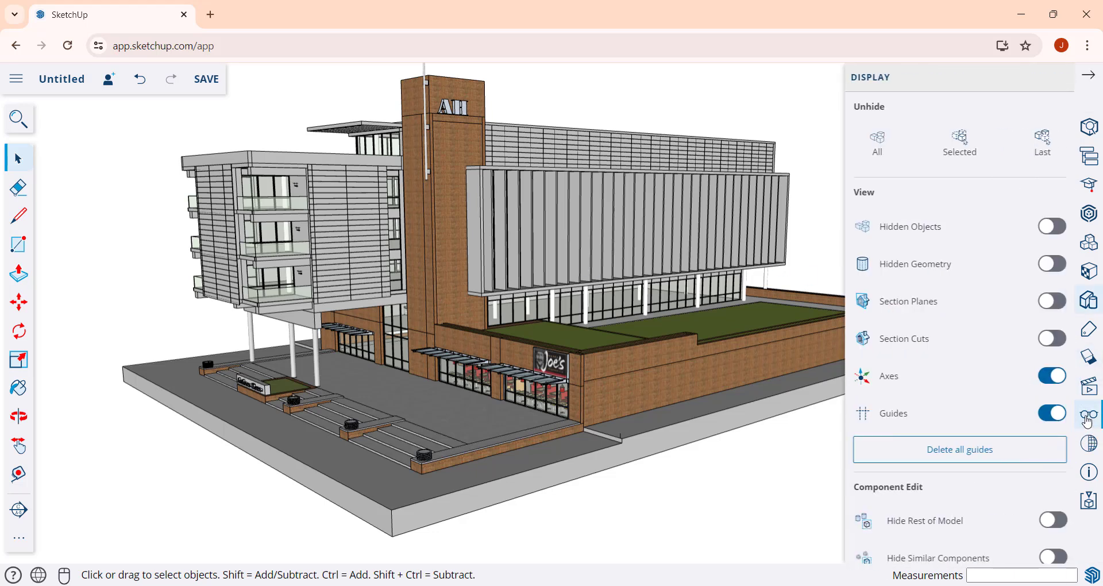
left_click(1041, 339)
left_click(1041, 339)
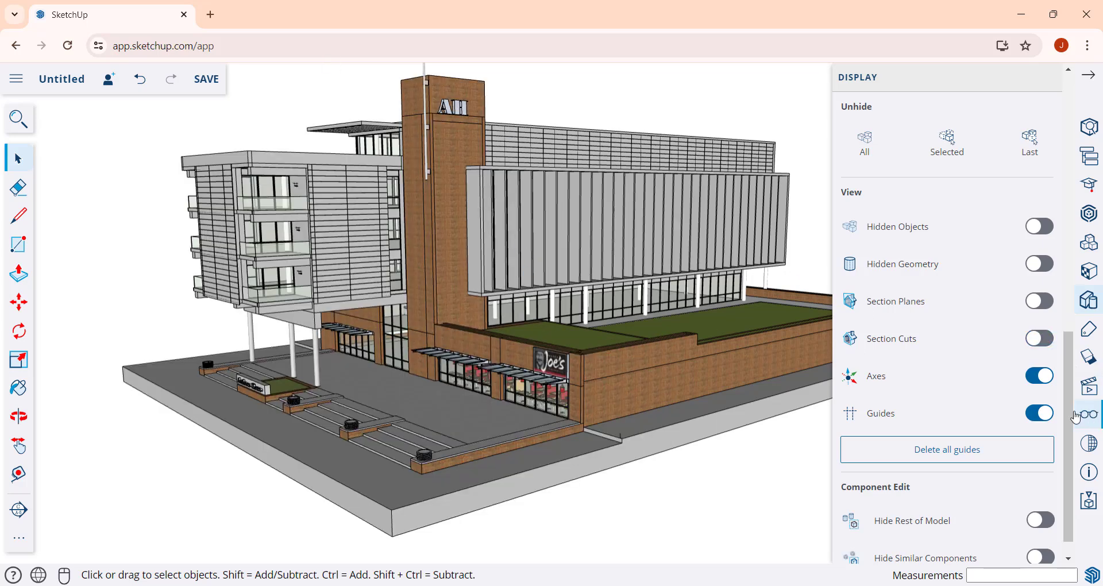
left_click(1087, 75)
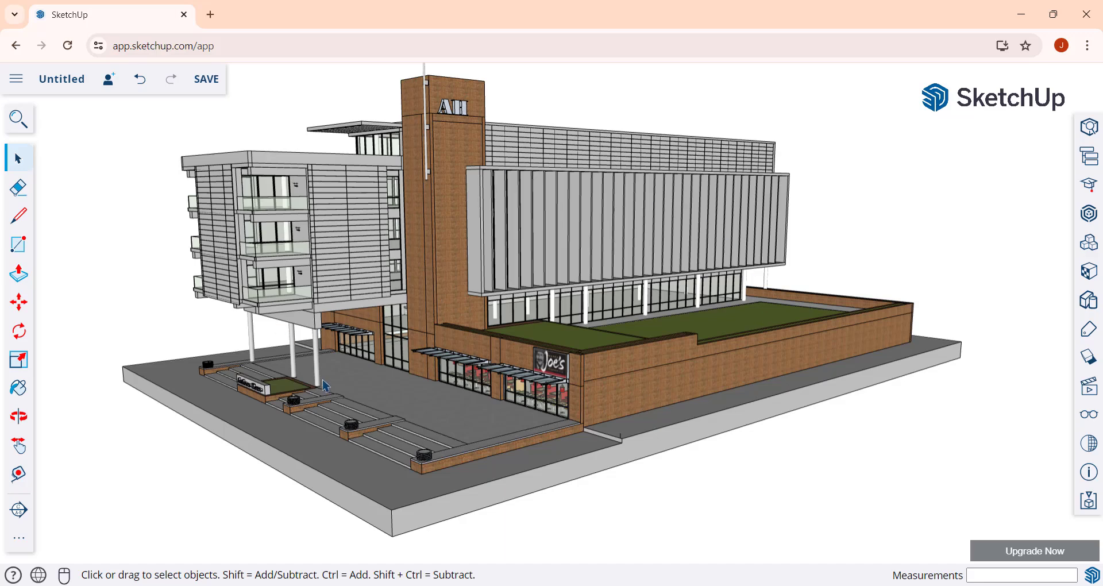
Orbit the building to a lower view from its front corner and bring up the scene controls.
key("o")
left_click_drag(511, 349, 465, 339)
key("space")
middle_click_drag(465, 339, 487, 325)
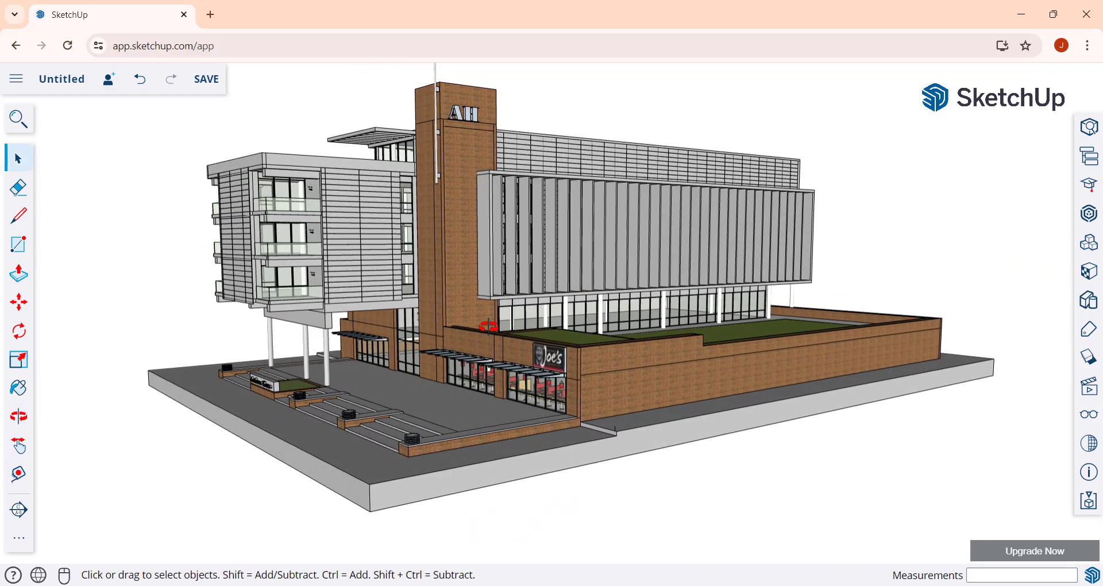
left_click(1089, 391)
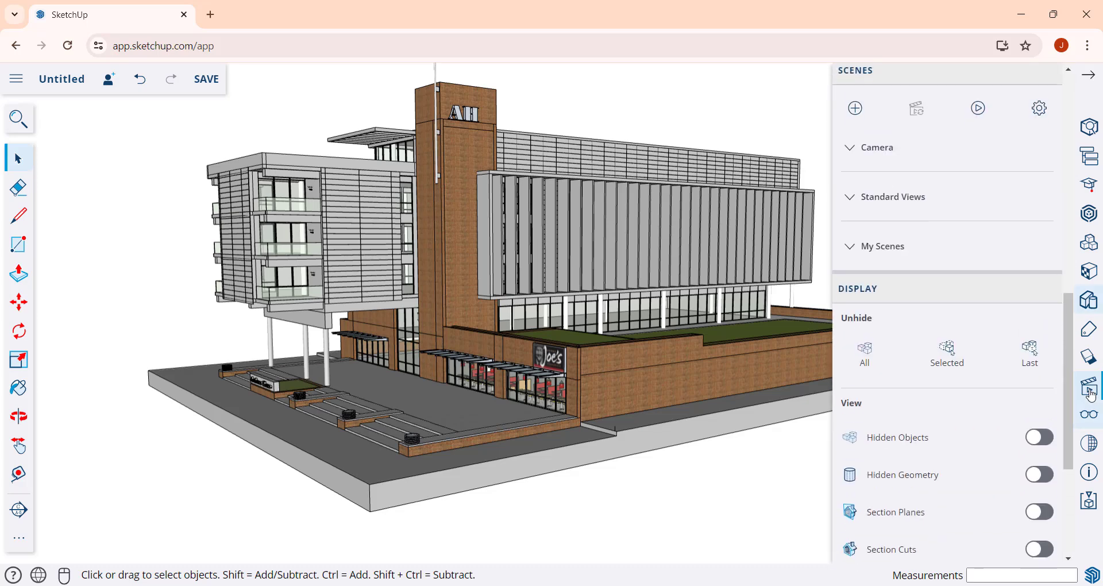
scroll(916, 275, "up", 4)
scroll(916, 287, "down", 3)
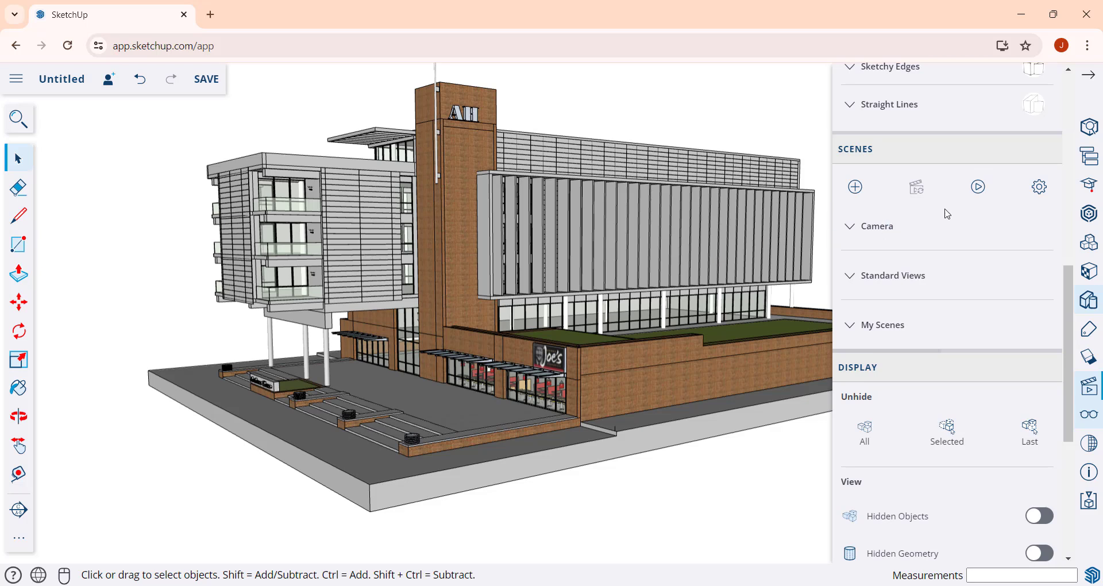
Check the scene animation settings without changing them, and save the current front-corner view as the first scene.
left_click(1038, 186)
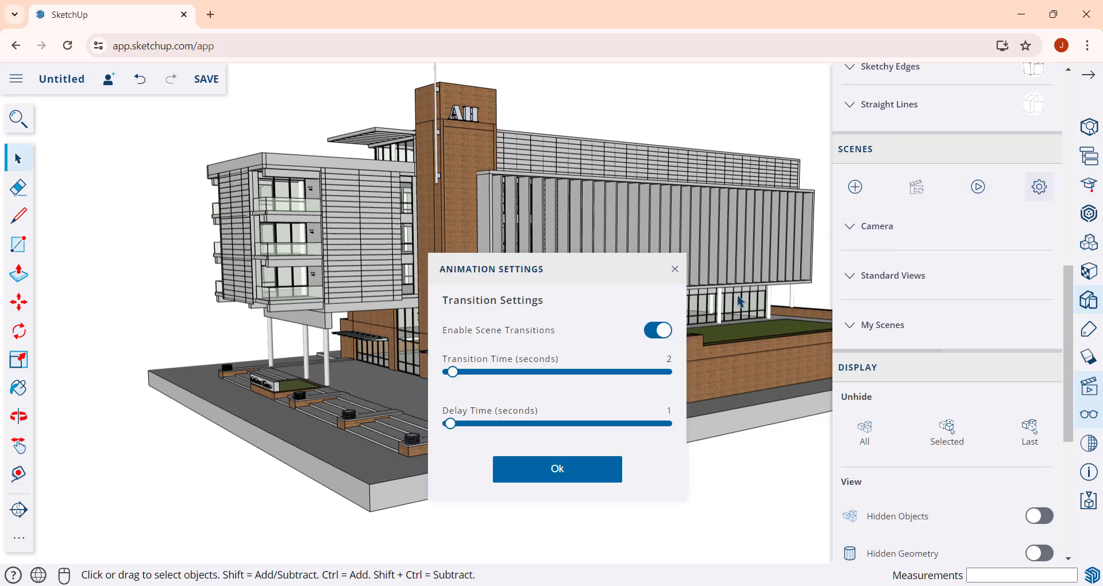
left_click(675, 269)
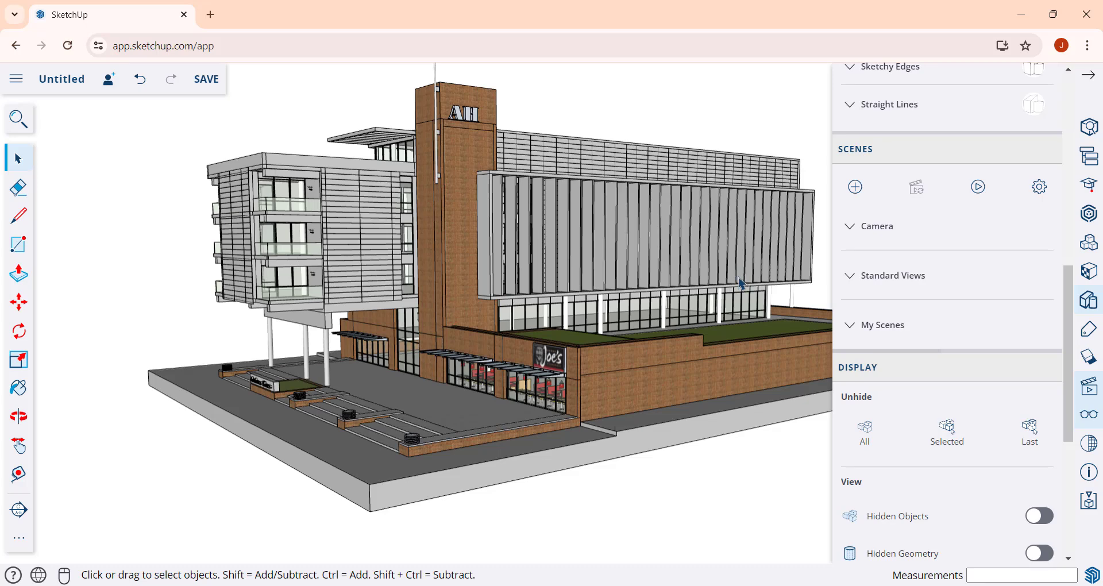
left_click(856, 187)
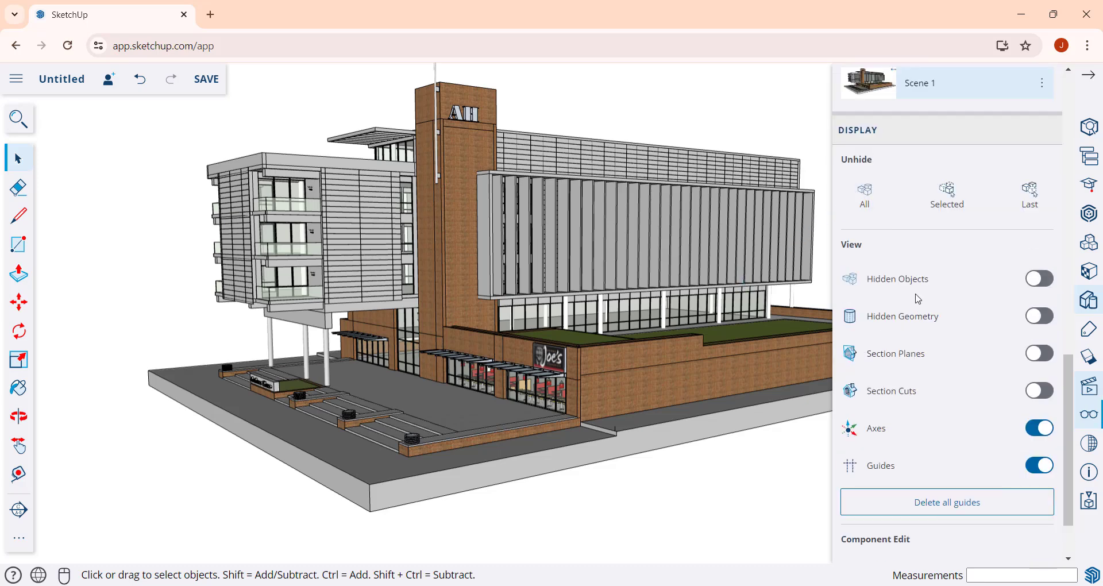
scroll(857, 301, "up", 4)
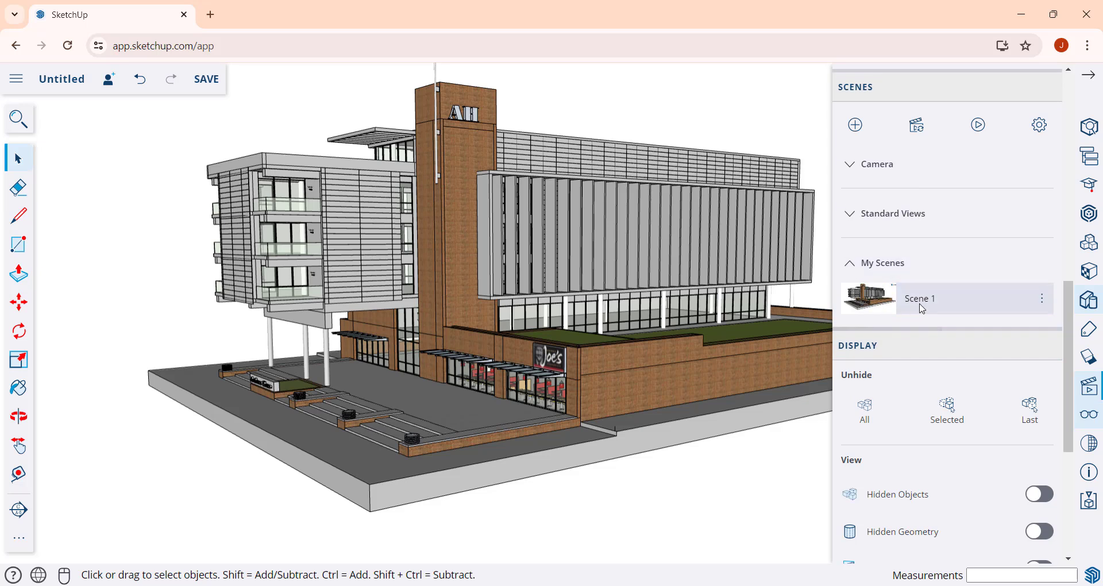
left_click(886, 305)
Orbit around to face the building's long louvered facade and save that view as a second scene.
middle_click_drag(687, 319, 299, 281)
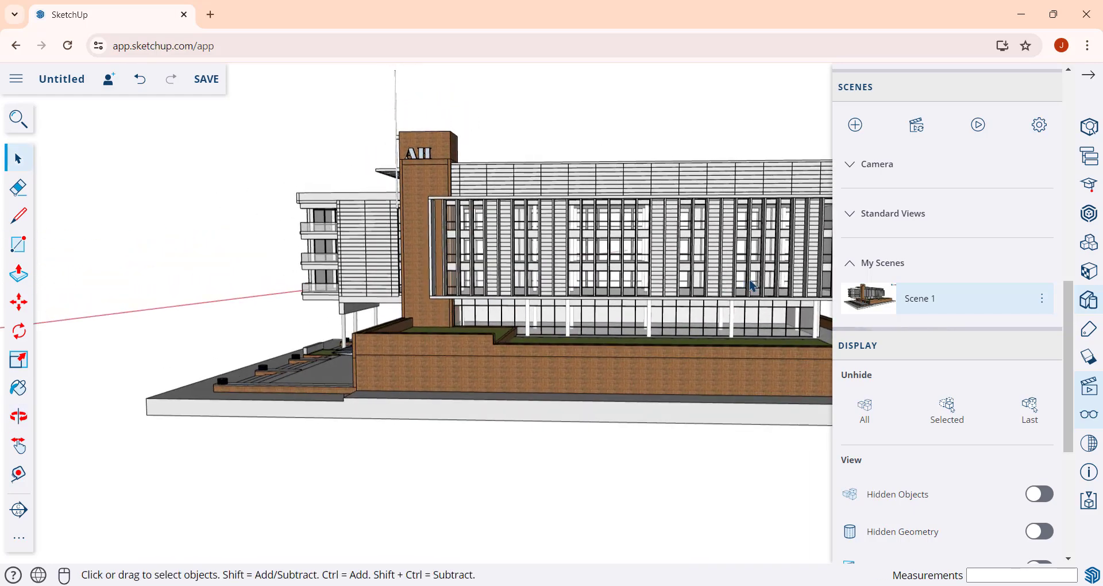
middle_click_drag(743, 289, 672, 304)
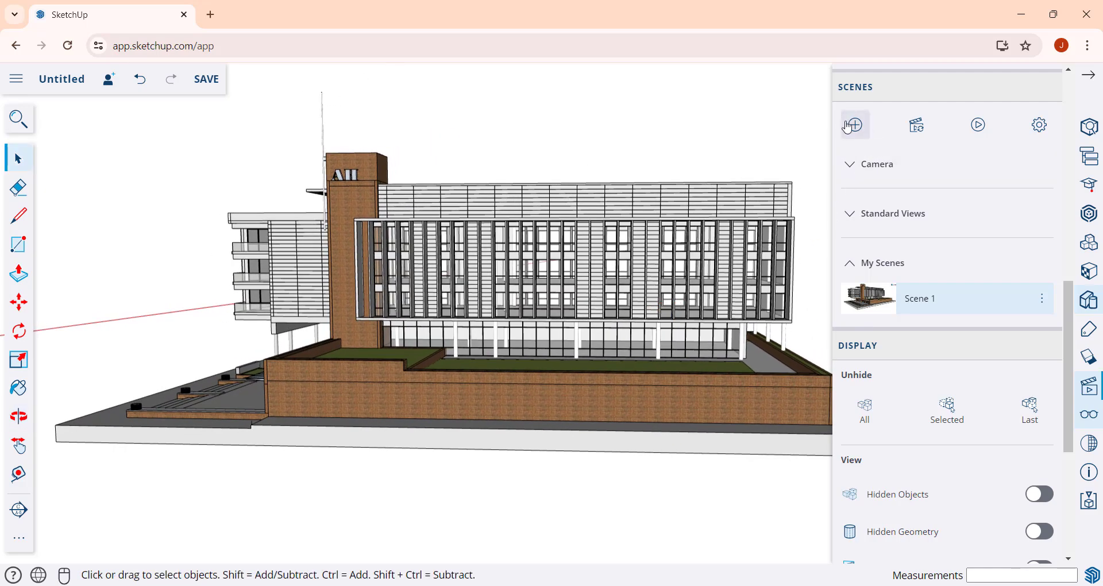
left_click(852, 125)
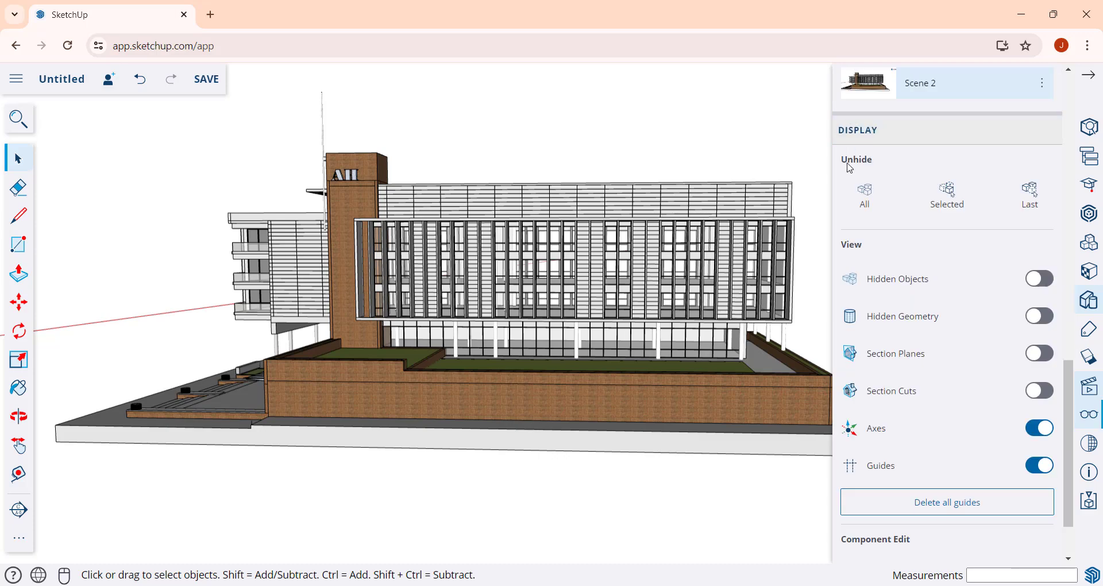
scroll(924, 286, "up", 3)
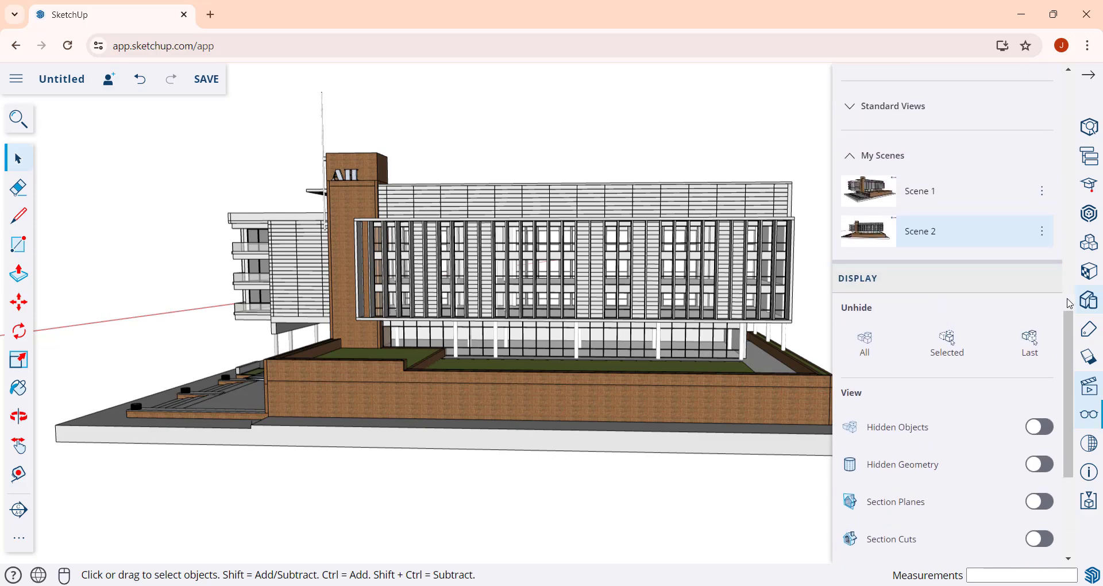
Switch back and forth between Scene 1 and Scene 2 to preview the animated camera transition.
scroll(1029, 314, "up", 3)
left_click(1011, 327)
scroll(942, 339, "down", 5)
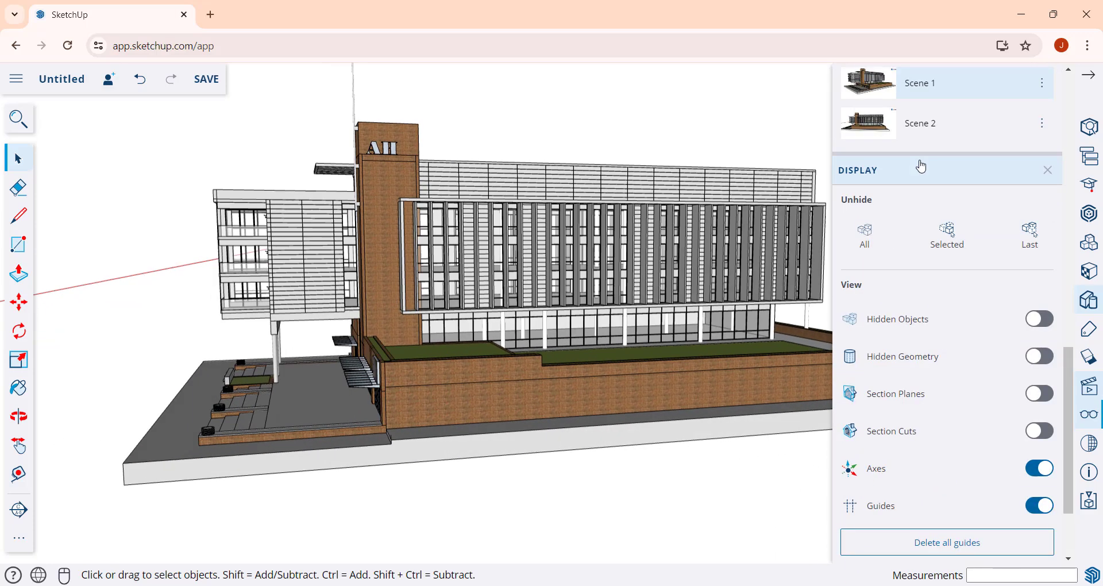
left_click(922, 125)
scroll(924, 127, "down", 1)
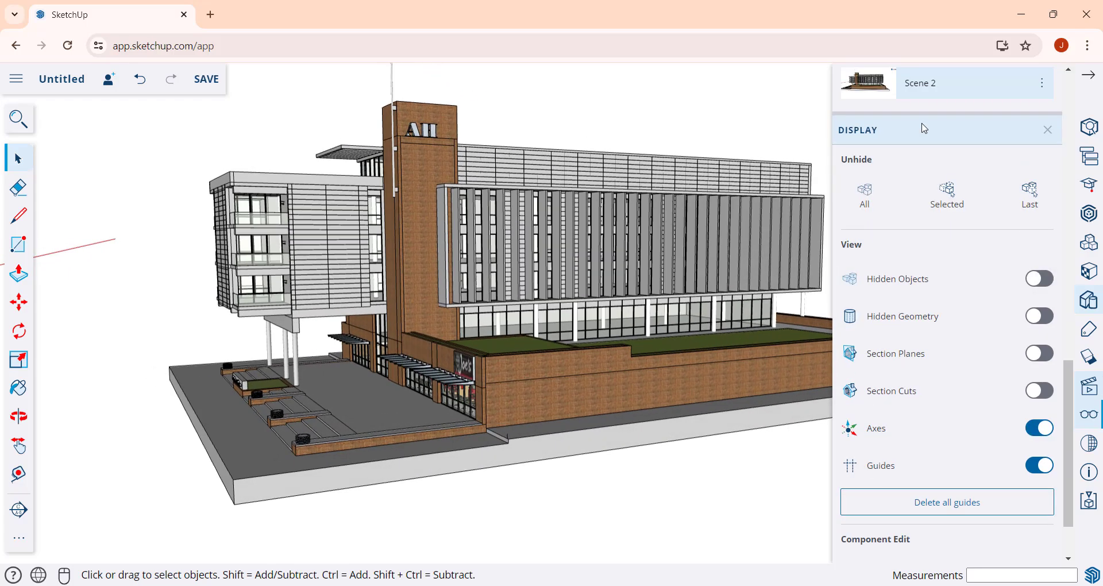
scroll(905, 217, "up", 3)
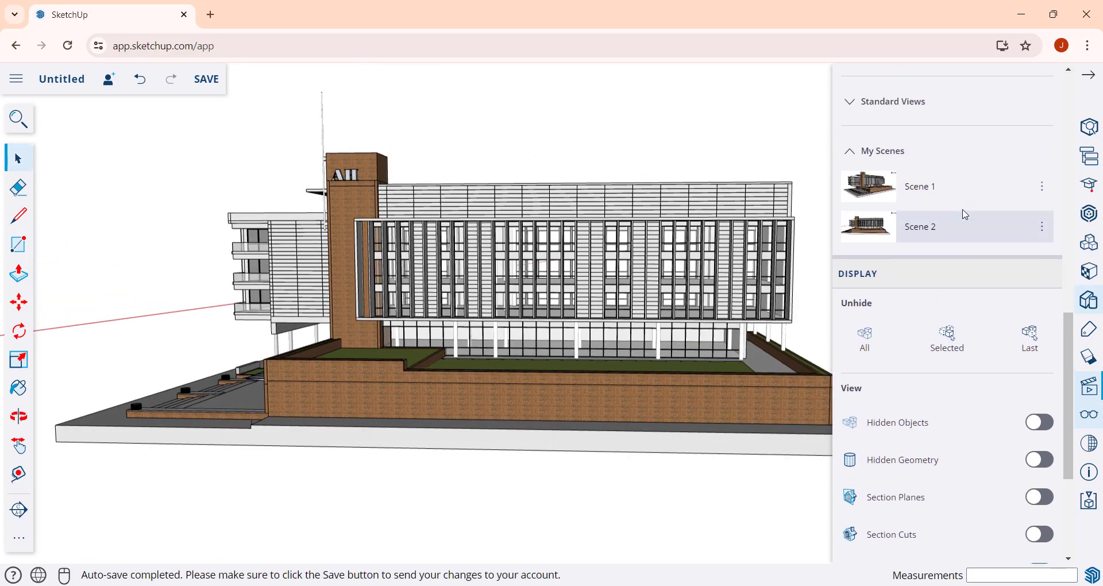
left_click(932, 193)
scroll(933, 184, "down", 2)
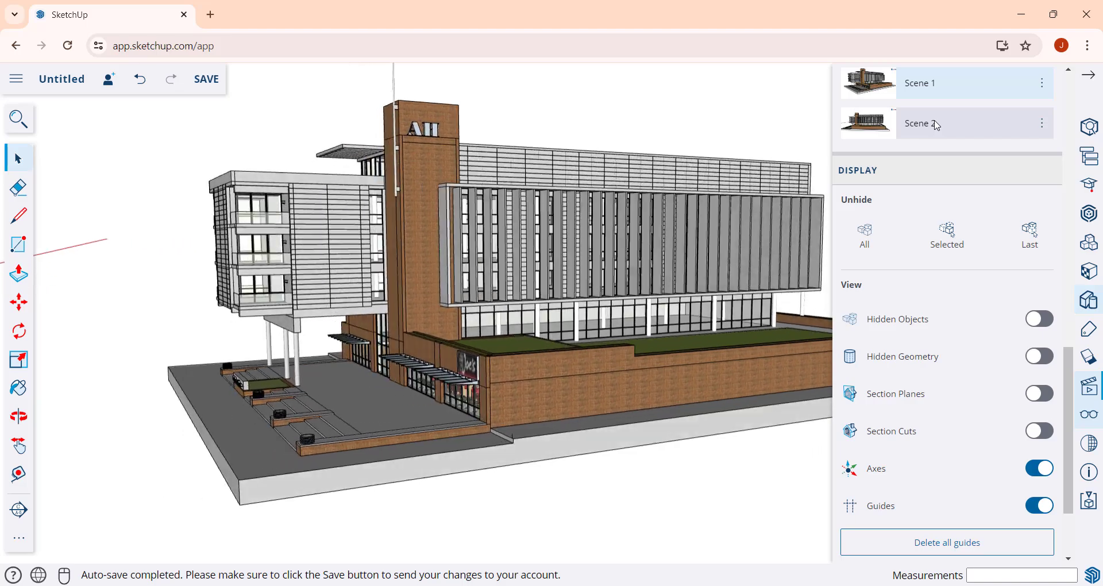
left_click(936, 125)
scroll(937, 125, "down", 1)
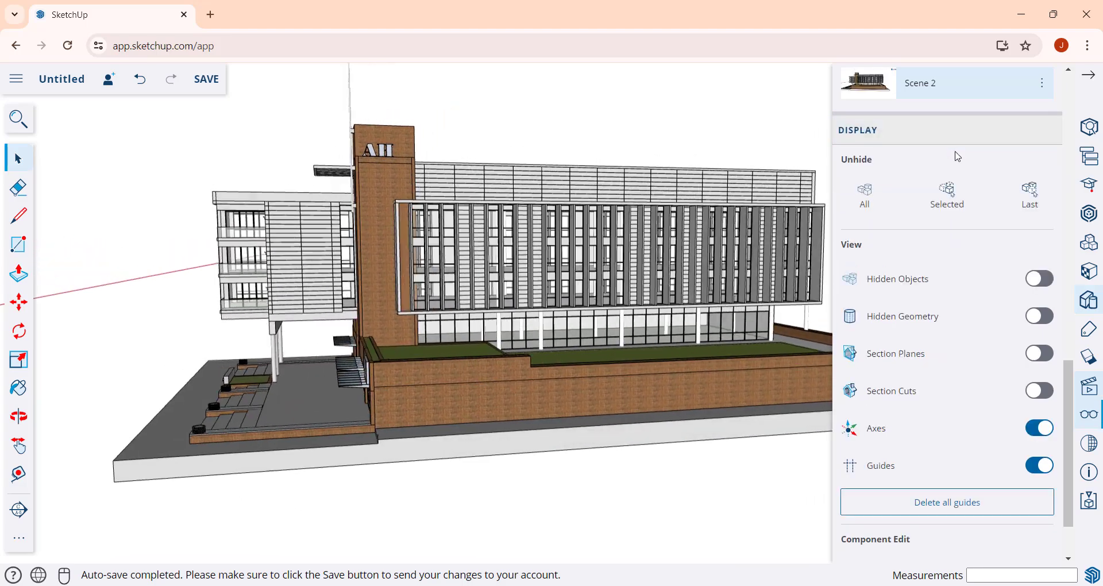
scroll(919, 158, "up", 3)
left_click(919, 185)
scroll(919, 190, "down", 2)
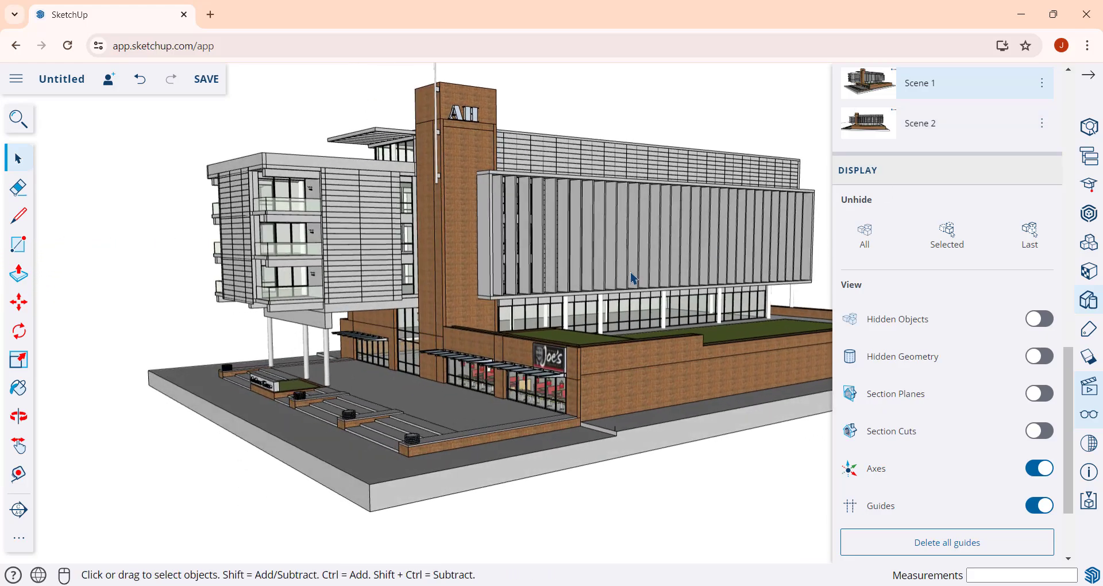
left_click(918, 124)
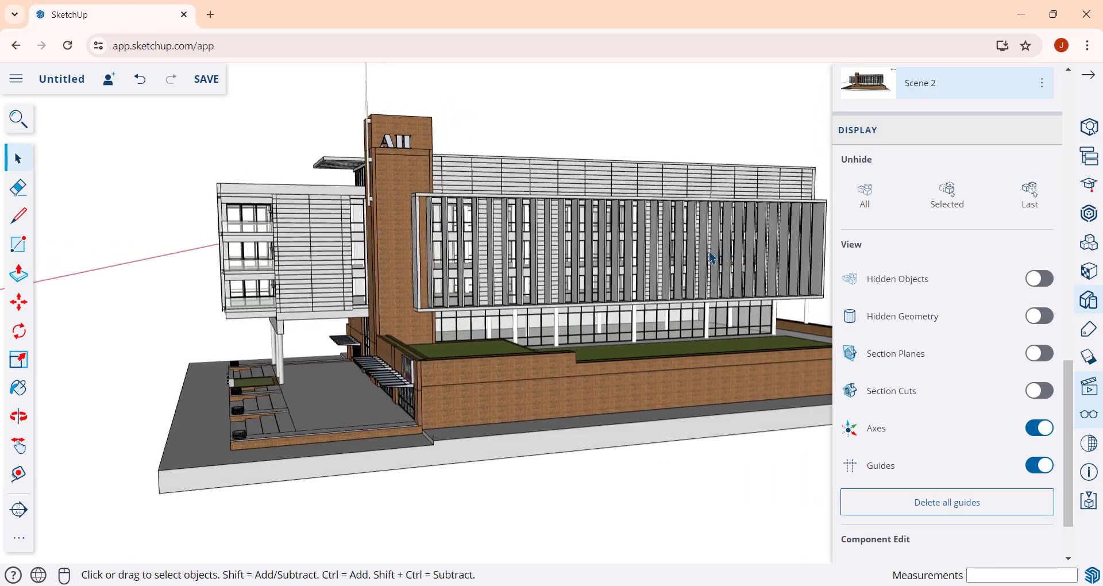
Orbit past the long facade to the building's far end corner and save that view as a third scene.
key("o")
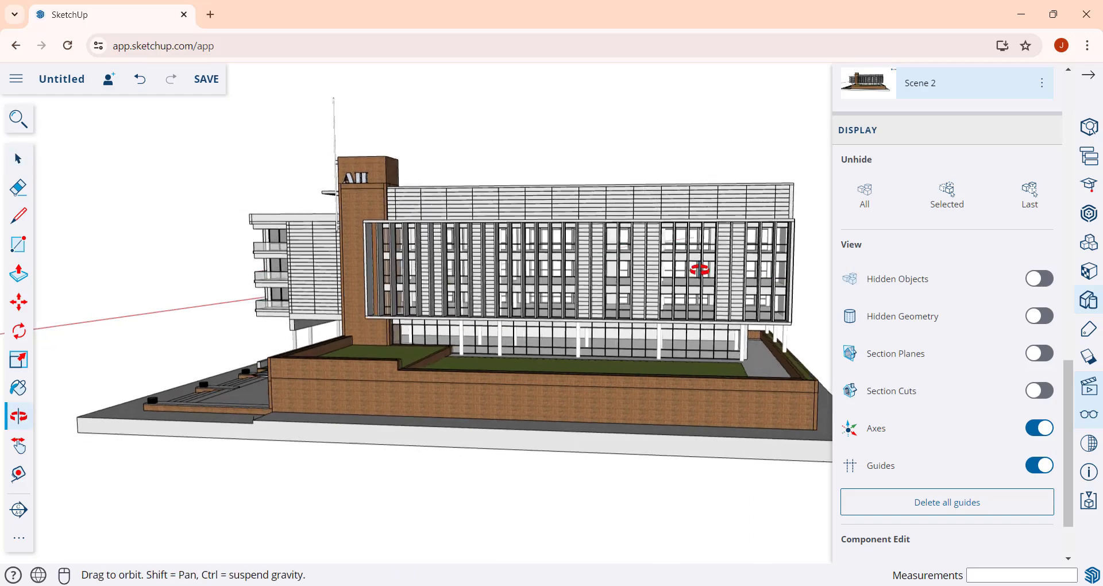
middle_click_drag(609, 265, 551, 261)
scroll(636, 298, "down", 3)
scroll(719, 293, "up", 3)
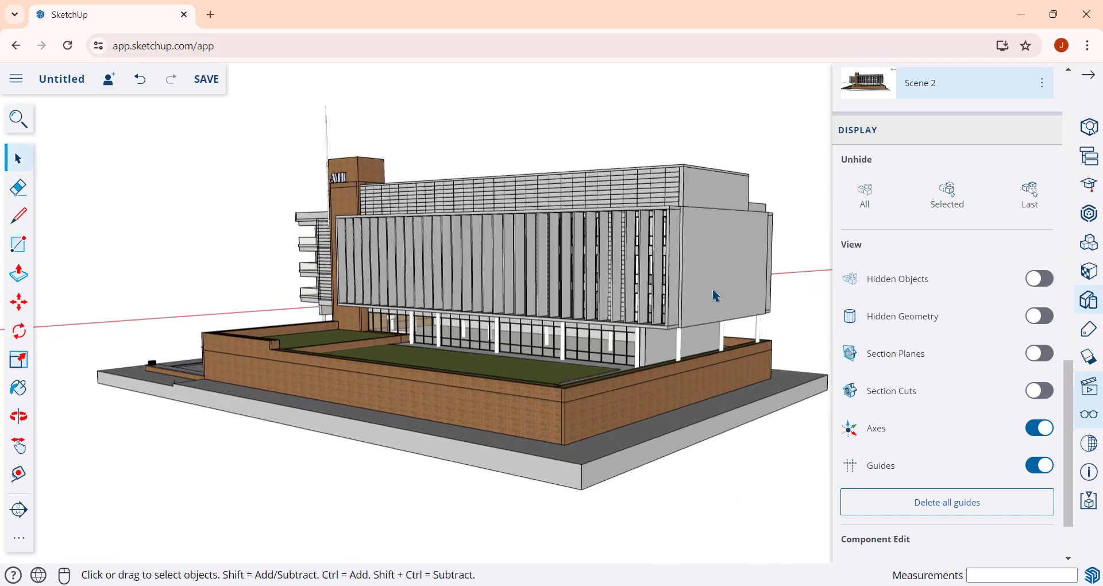
middle_click_drag(718, 293, 757, 270)
scroll(1010, 233, "up", 7)
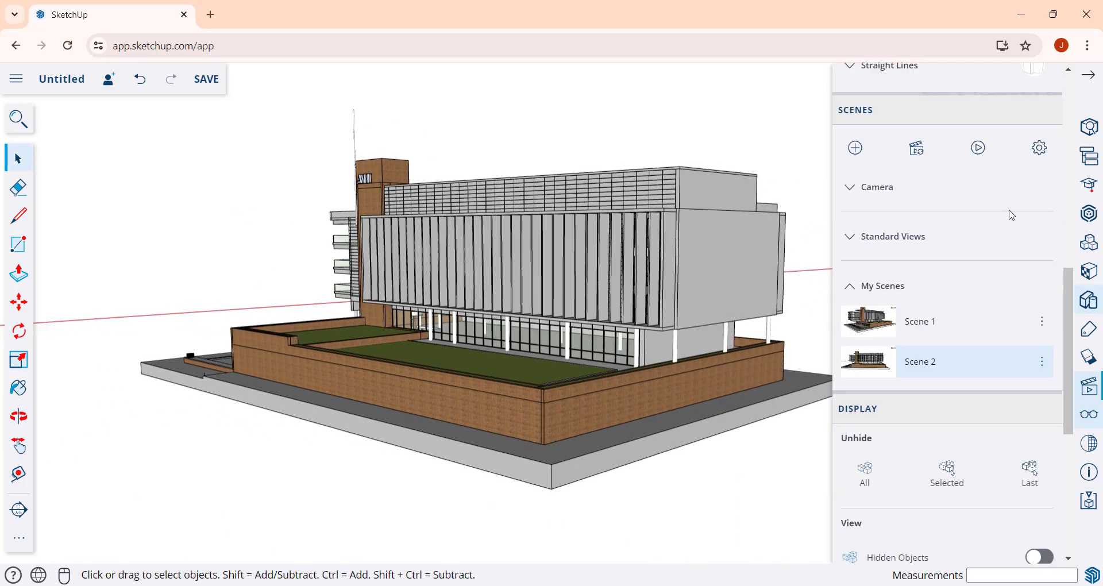
left_click(854, 229)
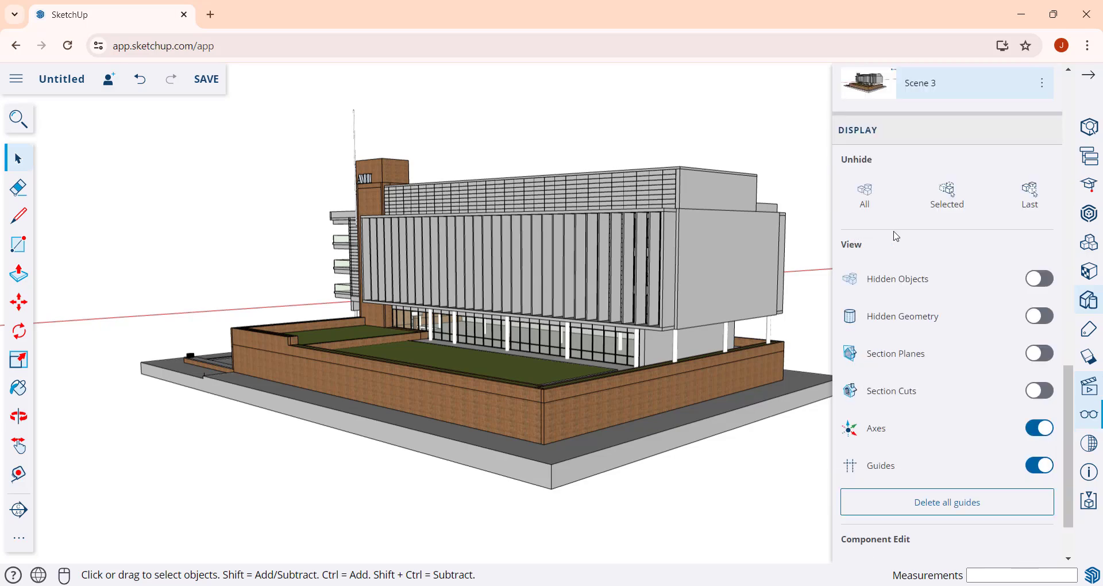
Activate Scene 1, Scene 2 and Scene 3 in turn to preview the transitions between them.
scroll(932, 289, "up", 5)
left_click(932, 288)
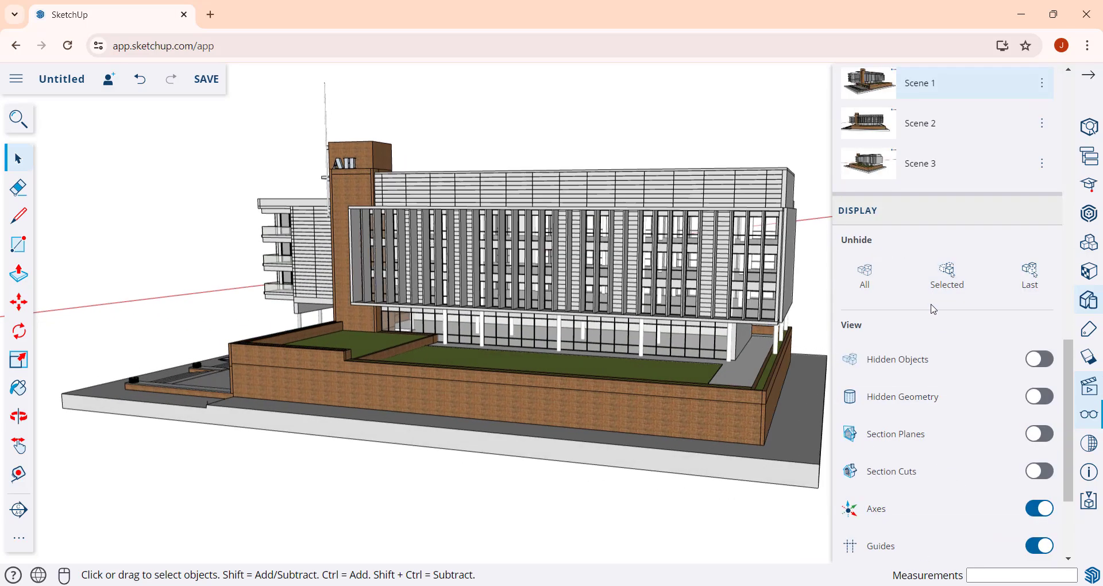
left_click(922, 131)
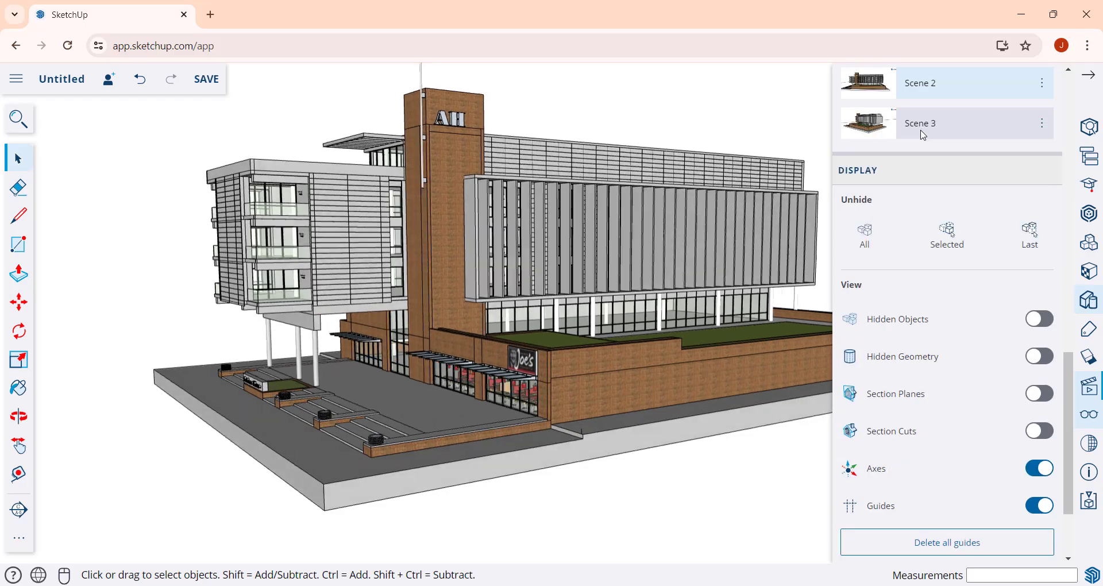
left_click(934, 134)
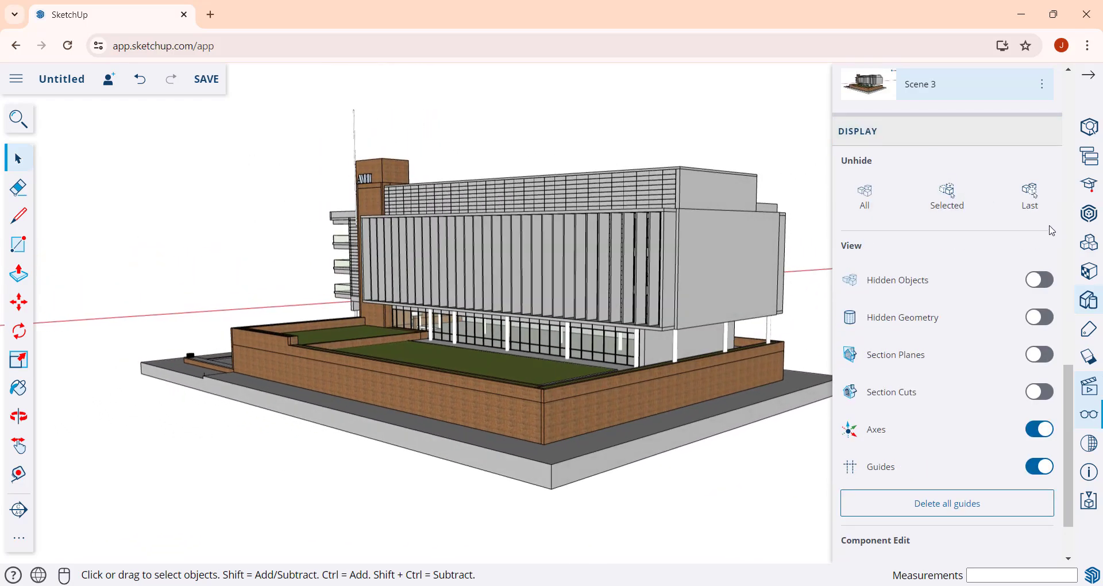
Play the scenes as a continuous animation and stop the playback.
scroll(983, 229, "up", 6)
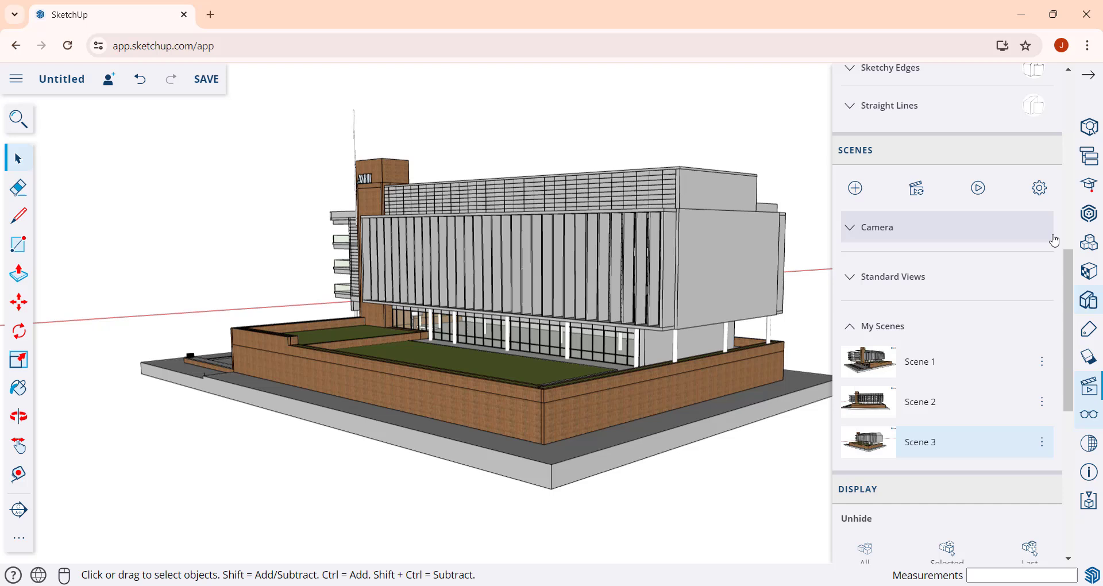
left_click(979, 188)
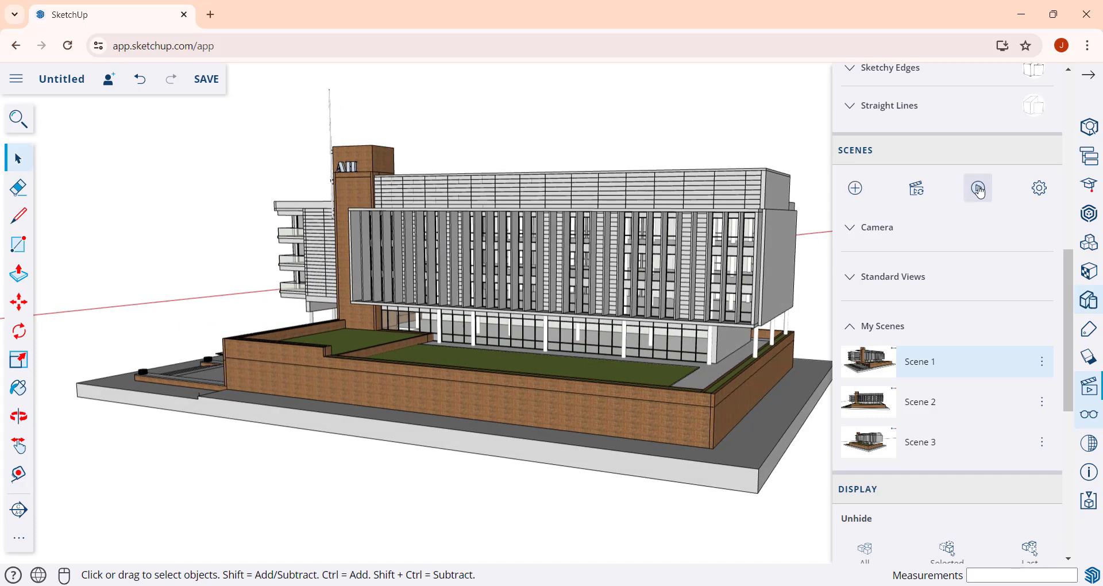
left_click(980, 191)
Set the scene transition time to 10 seconds and activate Scene 1 to preview the slower camera movement.
left_click(1039, 190)
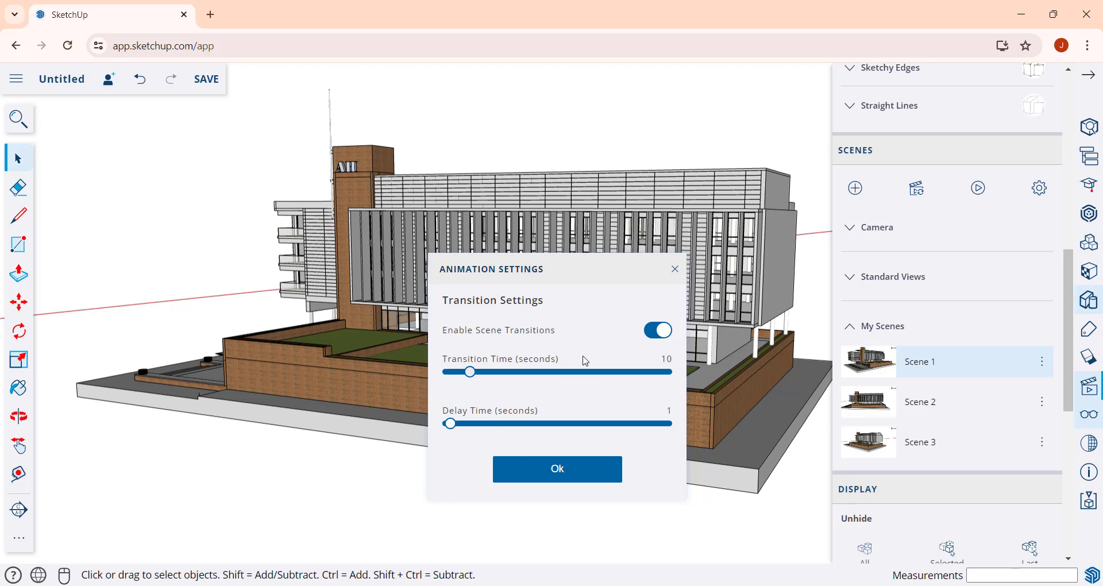
left_click(570, 472)
left_click(929, 362)
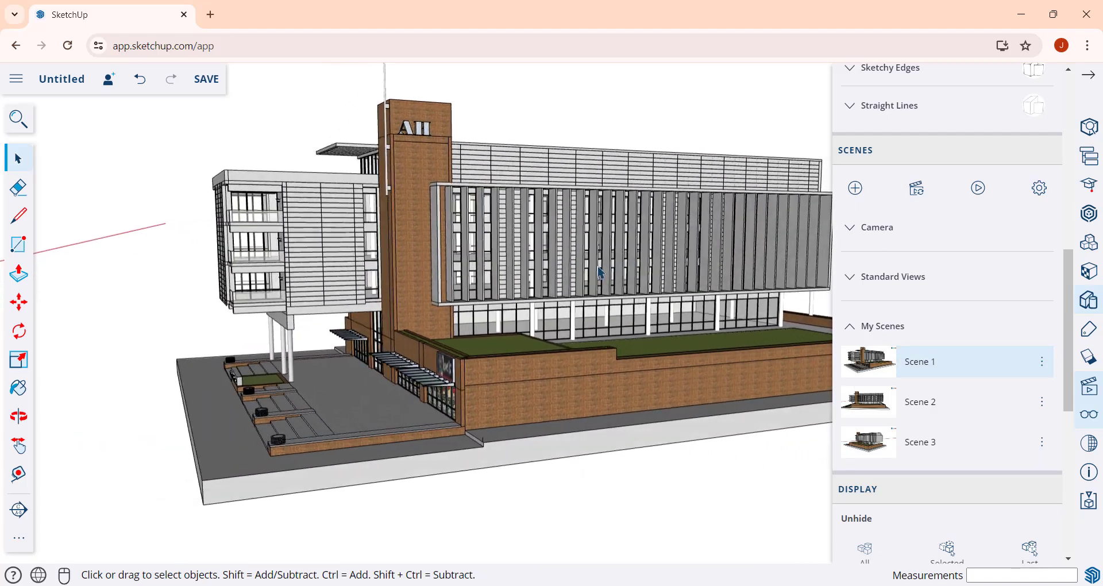
Set the transition time to 2 seconds and the delay time to 5 seconds, and test the scene animation before stopping it.
left_click(1040, 189)
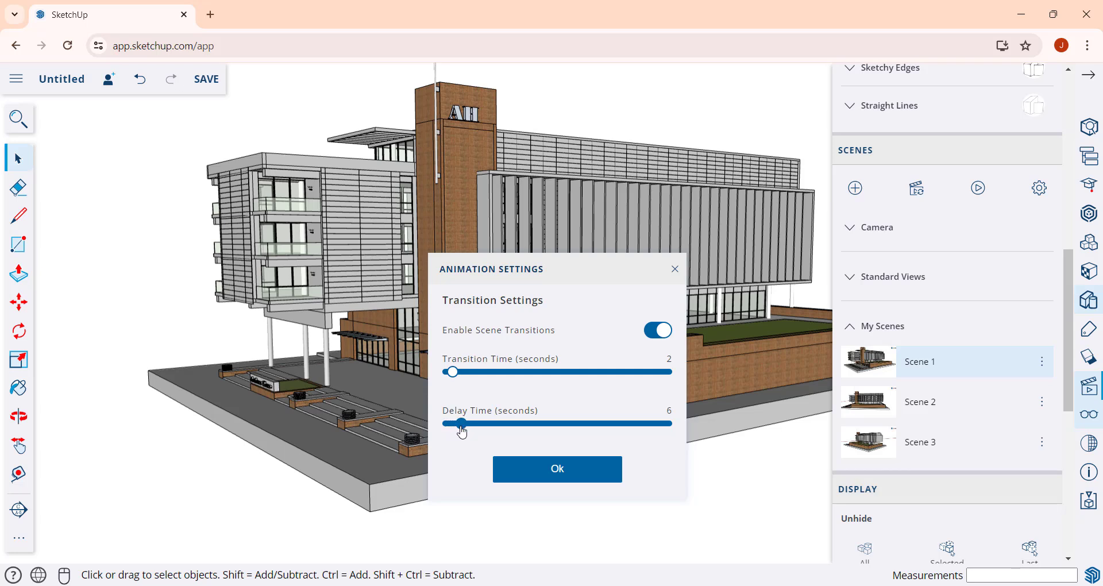
left_click(548, 472)
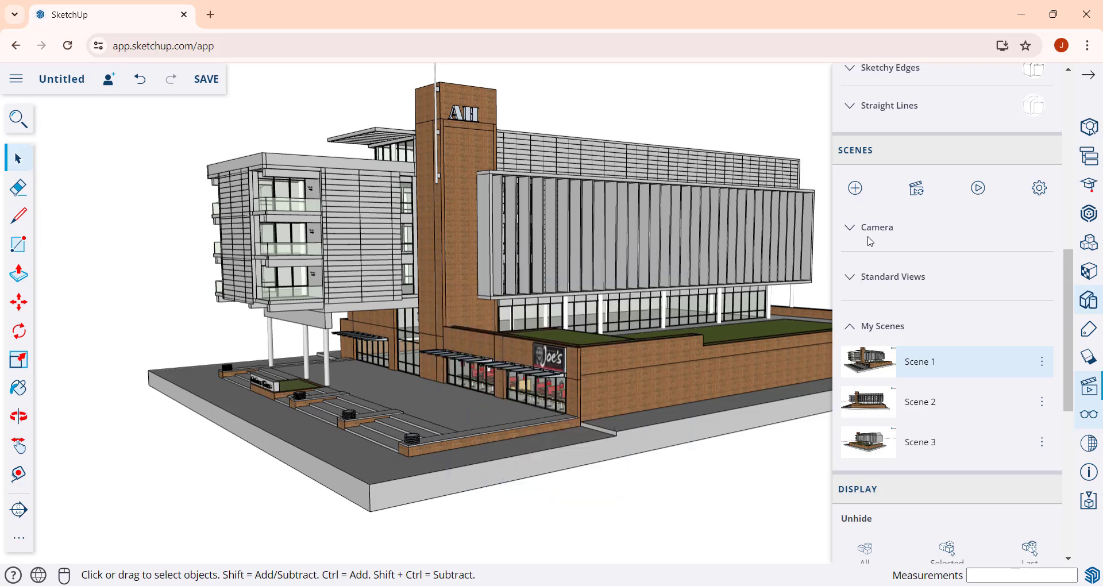
left_click(980, 198)
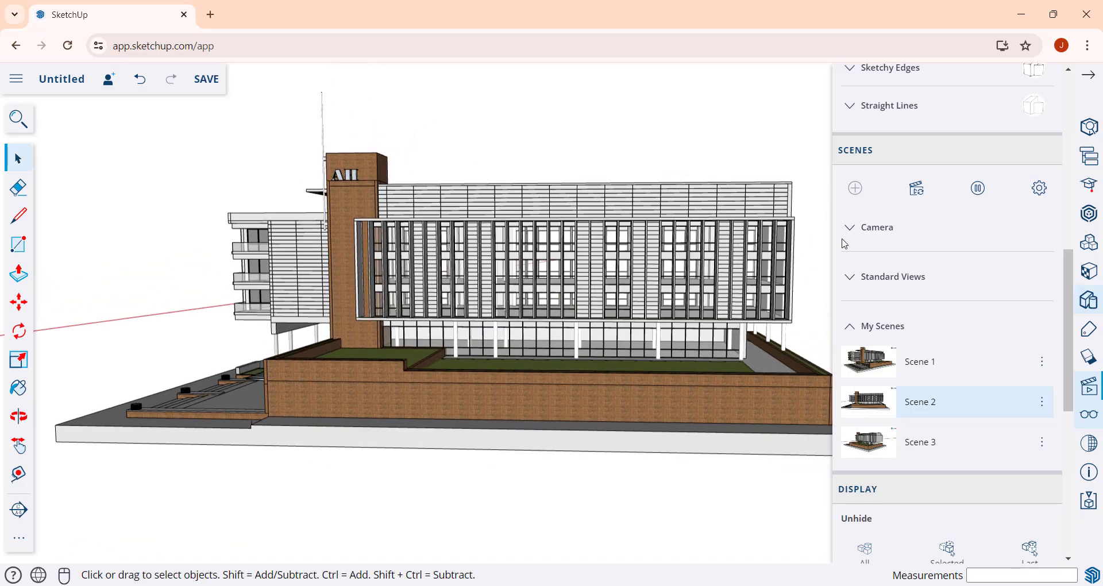
left_click(978, 188)
Set the delay time between scenes to 0 seconds in the animation settings.
left_click(1039, 188)
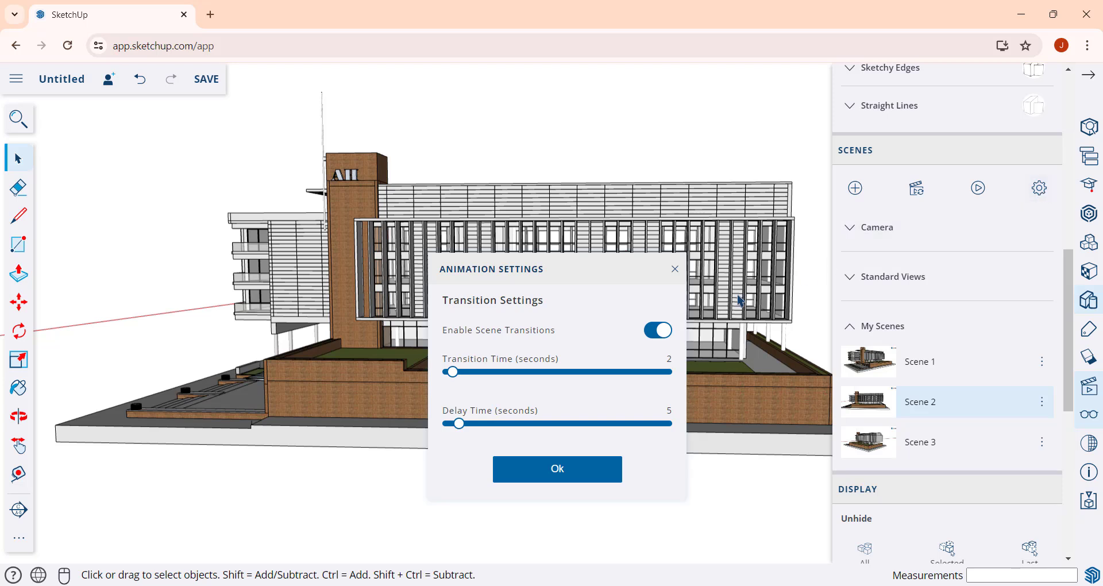
left_click_drag(460, 427, 404, 431)
left_click(535, 474)
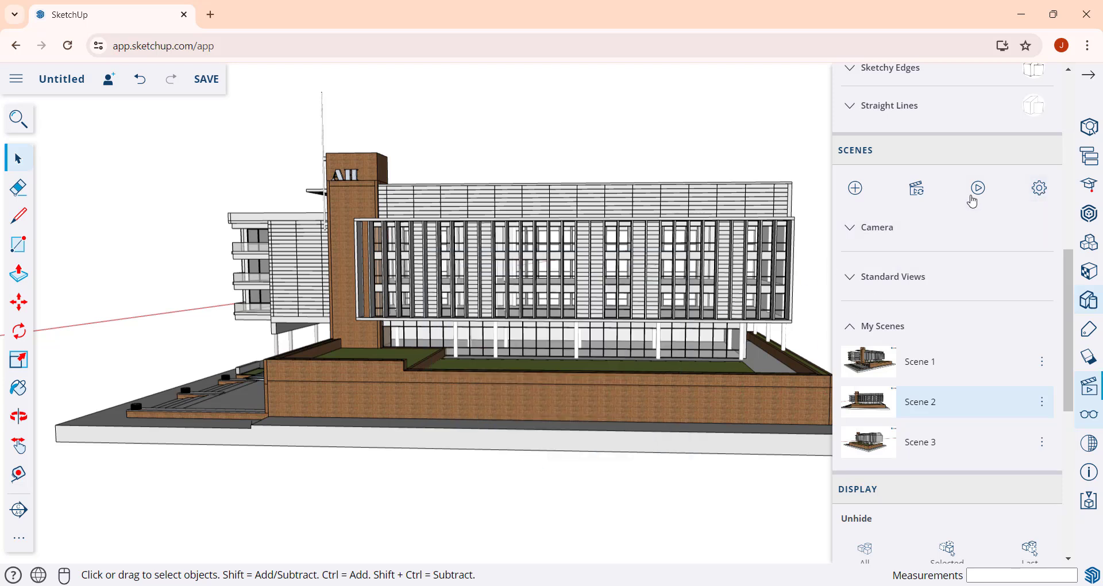
Play the scenes with no delay between them and stop the playback.
left_click(979, 192)
scroll(878, 391, "down", 5)
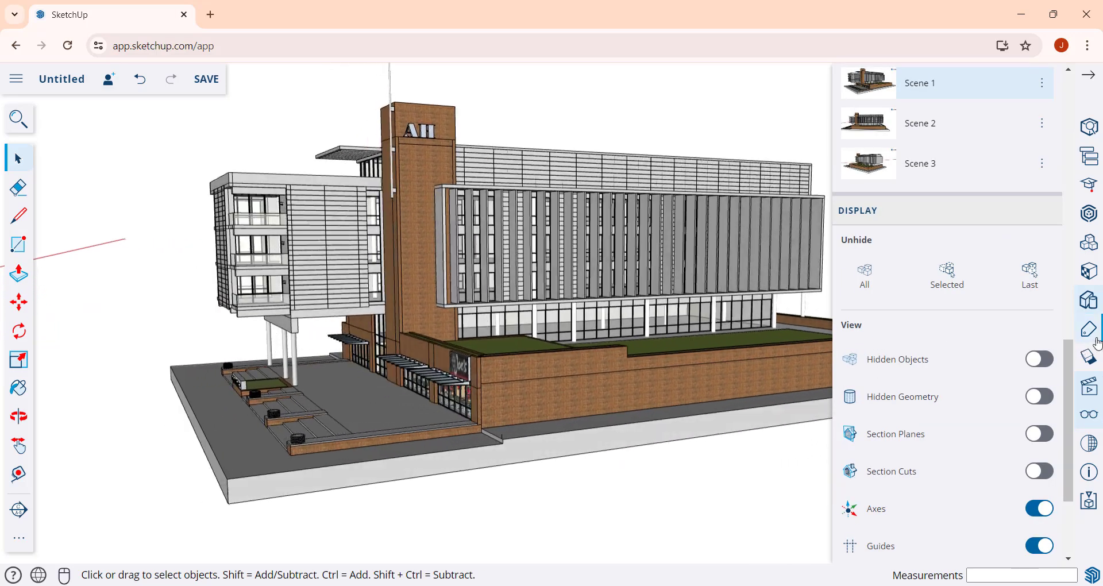
scroll(1051, 343, "up", 4)
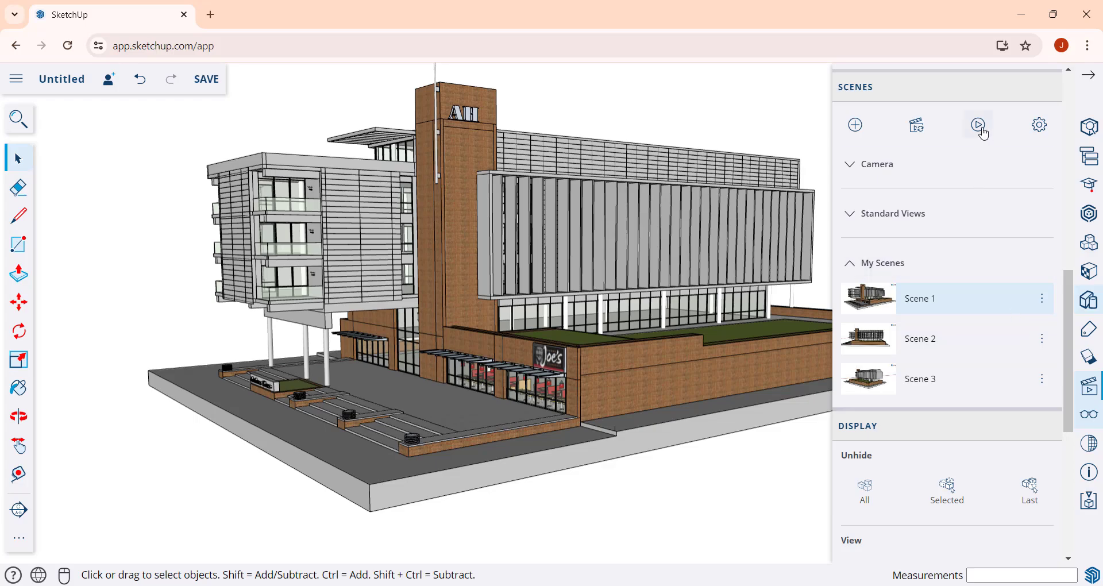
left_click(980, 126)
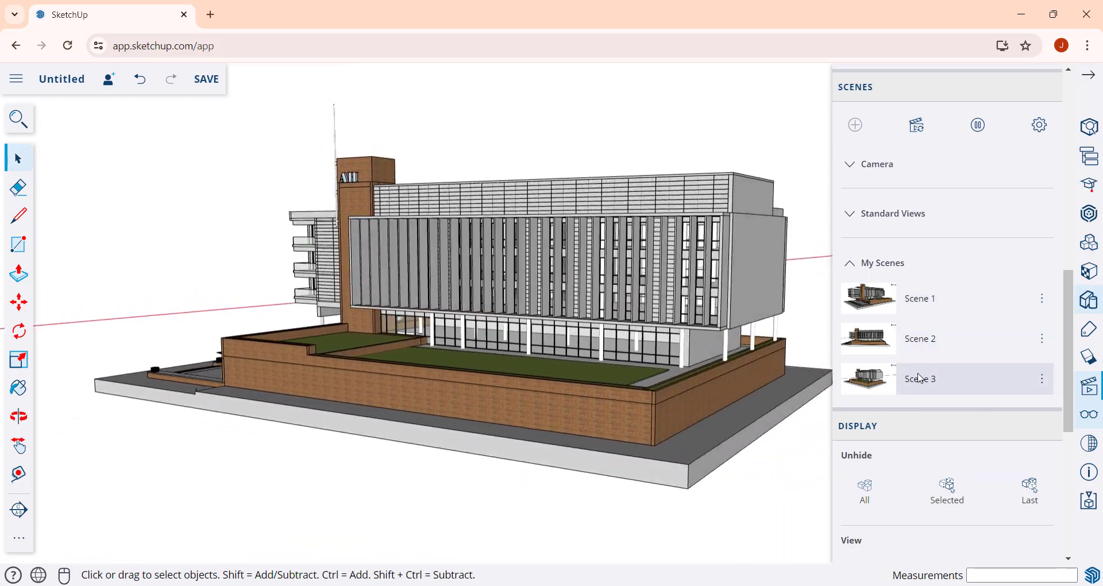
left_click(979, 130)
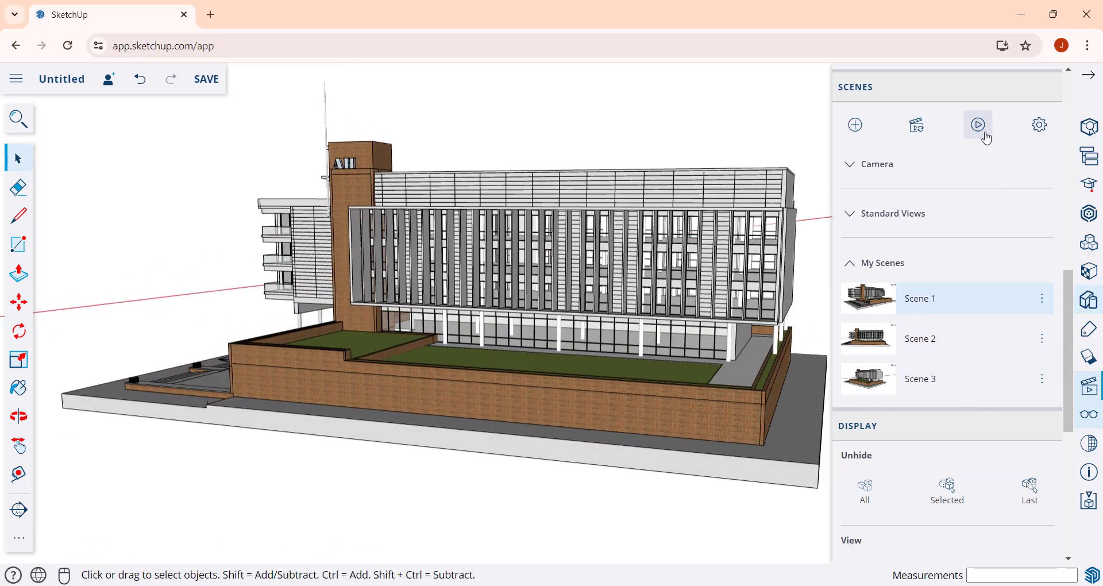
Disable scene transitions in the animation settings.
left_click(1040, 127)
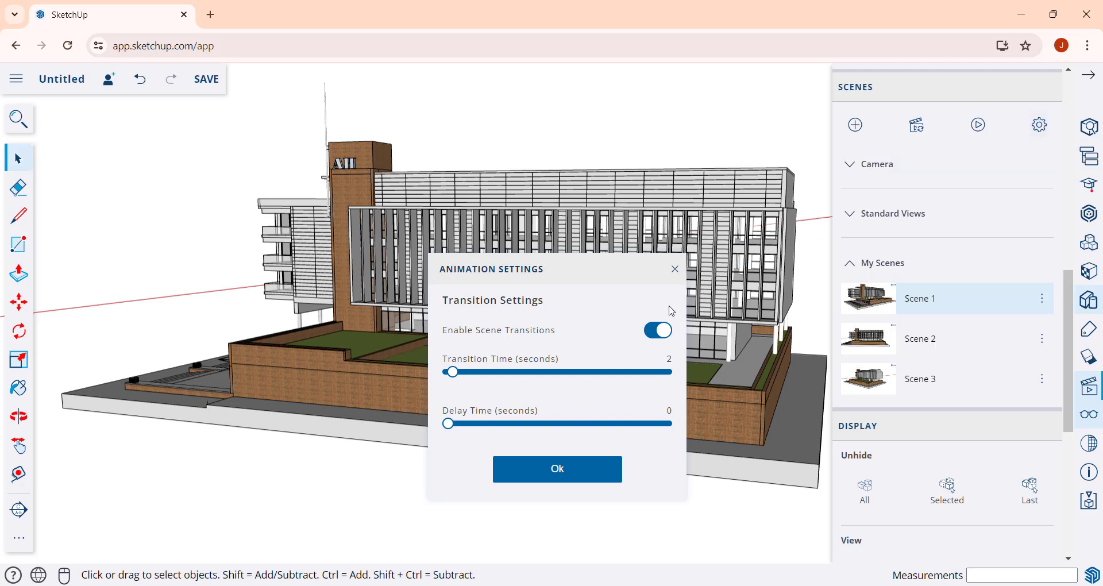
left_click(663, 335)
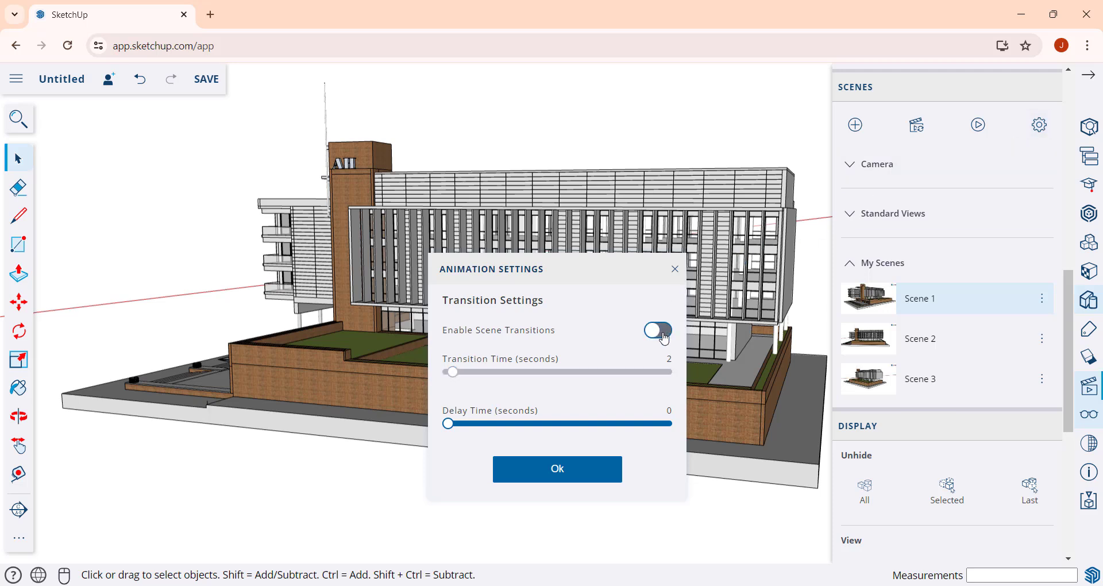
left_click(568, 468)
Switch through Scene 2, Scene 3 and Scene 1 repeatedly to check how the views change without transitions.
left_click(881, 339)
scroll(882, 389, "down", 4)
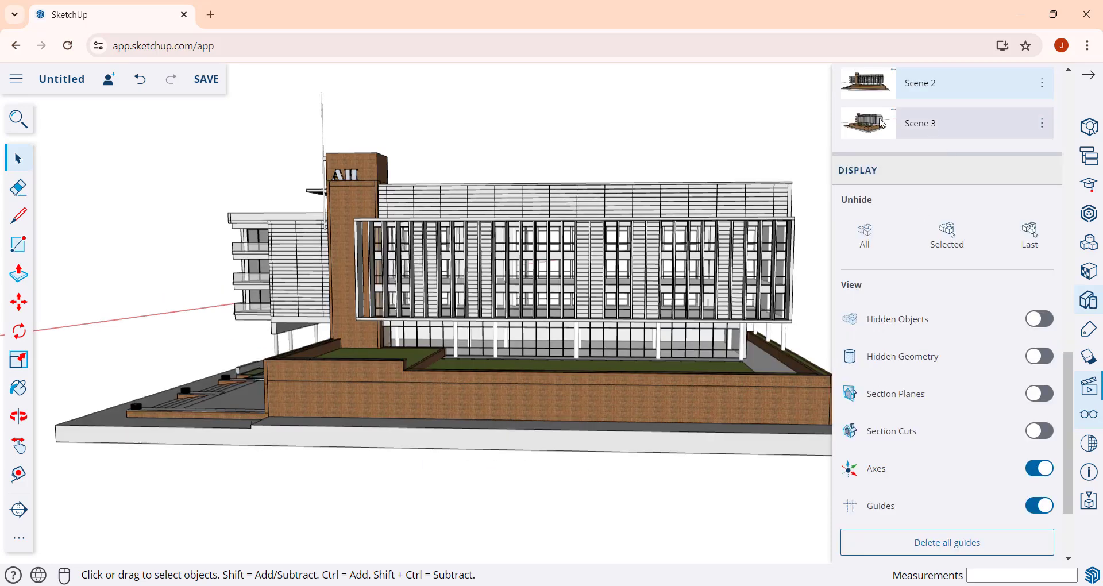
left_click(886, 122)
scroll(896, 217, "up", 5)
left_click(879, 230)
scroll(879, 230, "down", 3)
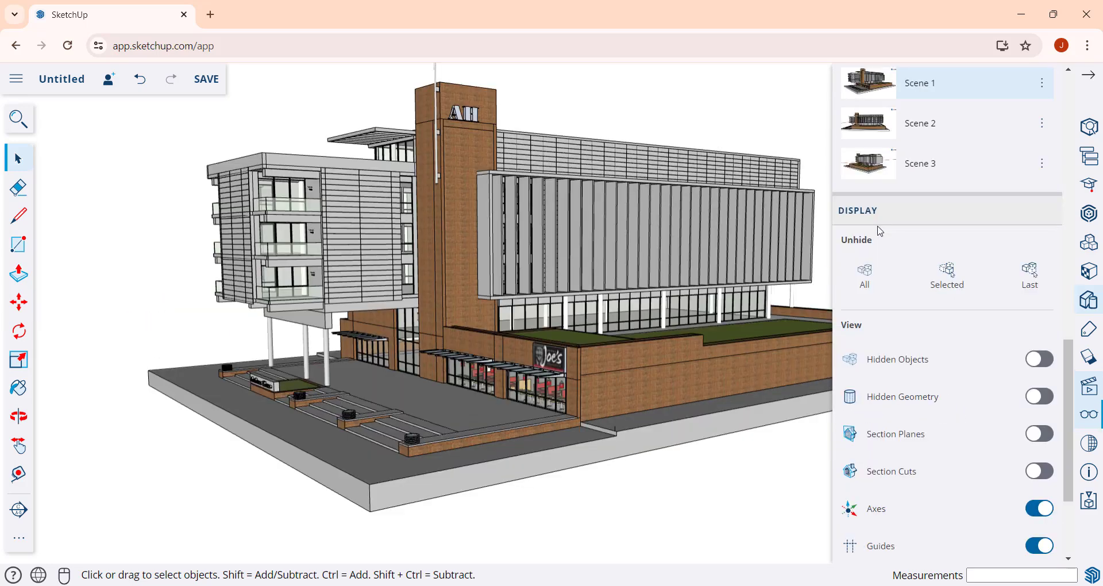
left_click(865, 124)
scroll(865, 124, "down", 1)
left_click(866, 127)
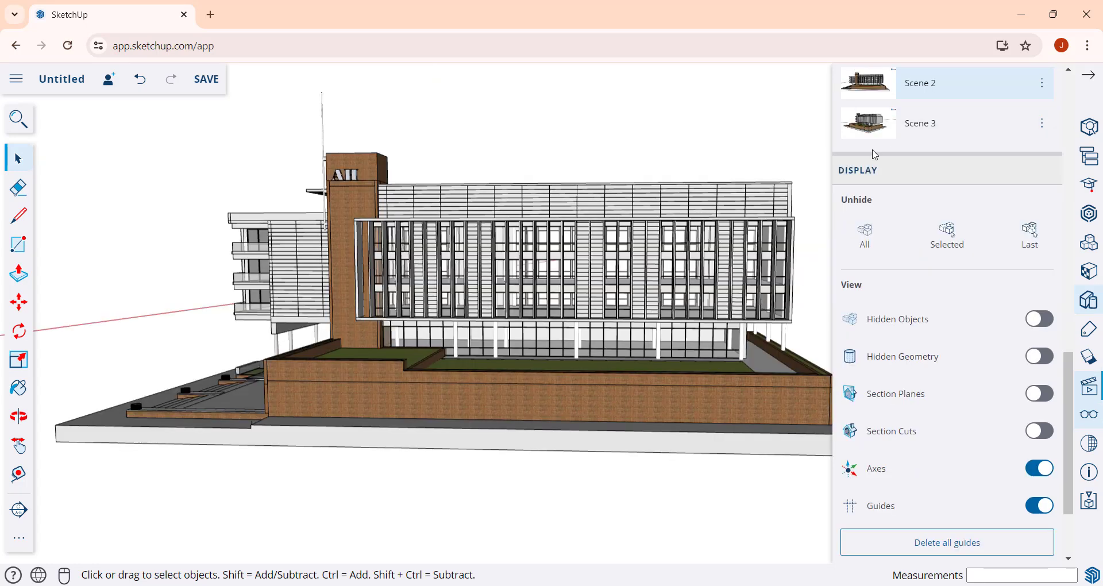
scroll(872, 158, "down", 1)
scroll(932, 260, "up", 5)
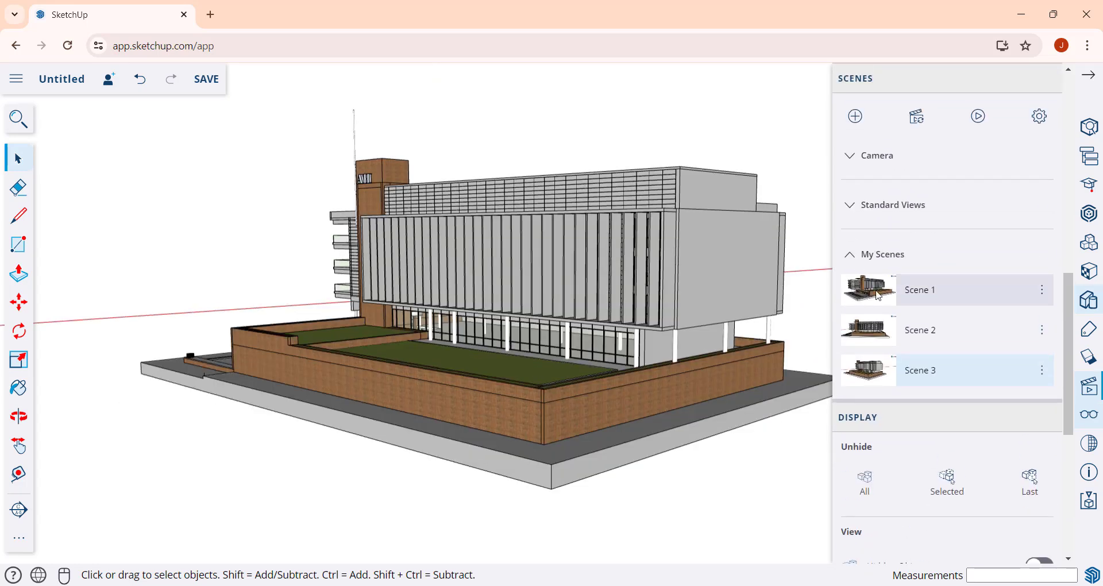
left_click(870, 290)
scroll(870, 290, "down", 4)
scroll(1044, 224, "up", 1)
scroll(1044, 224, "up", 3)
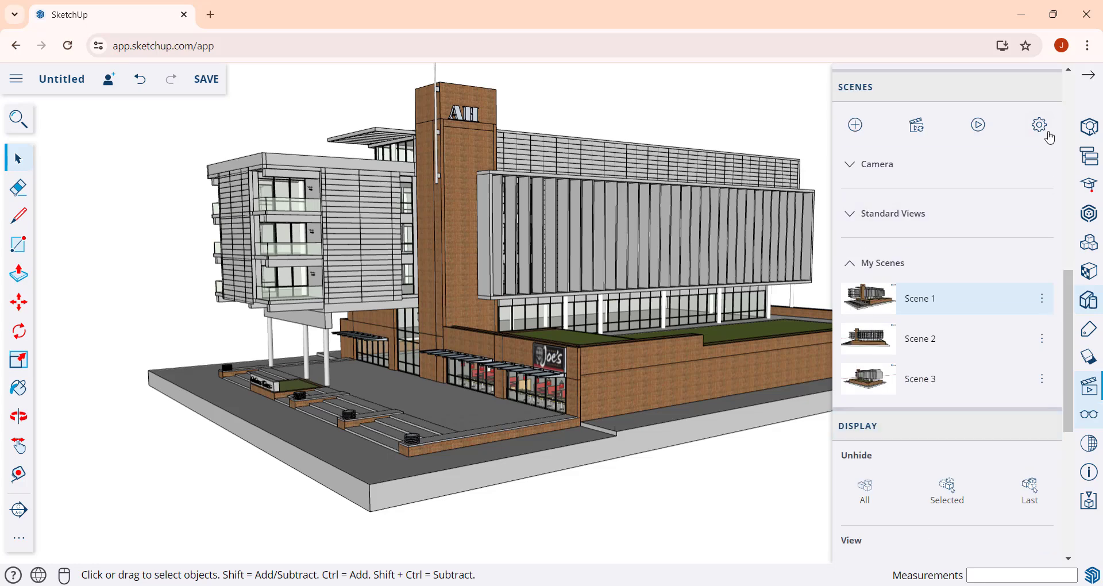
Enable scene transitions again and test the scene animation before stopping it.
left_click(1039, 125)
left_click(658, 331)
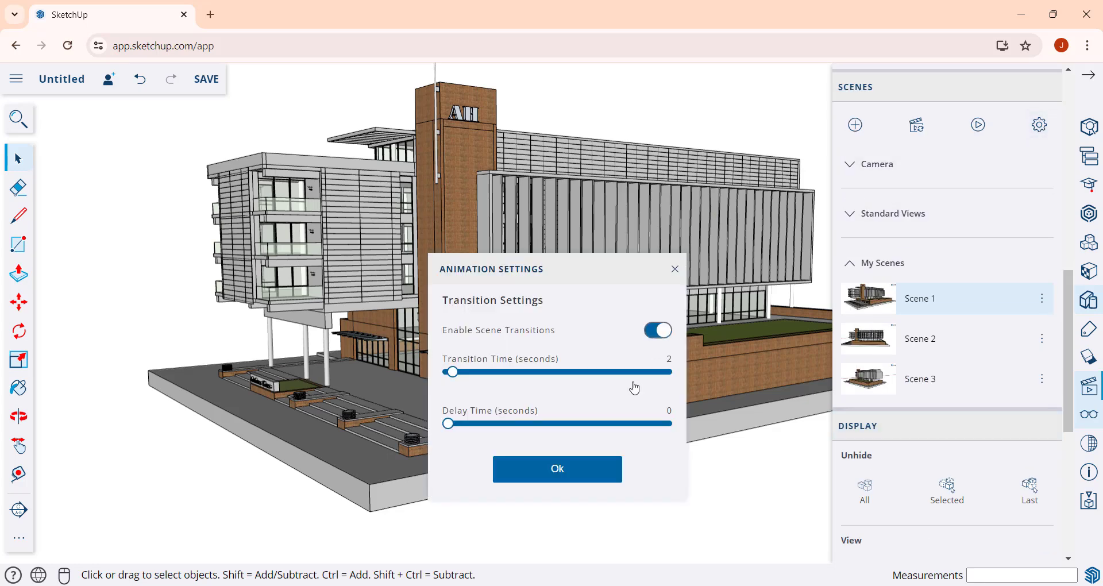
left_click(562, 469)
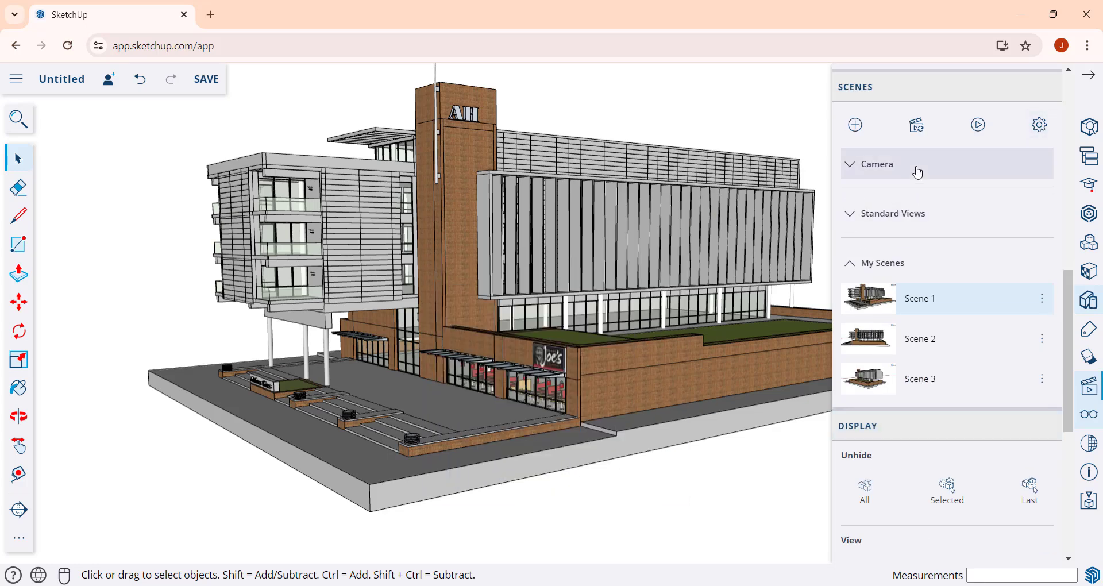
left_click(983, 131)
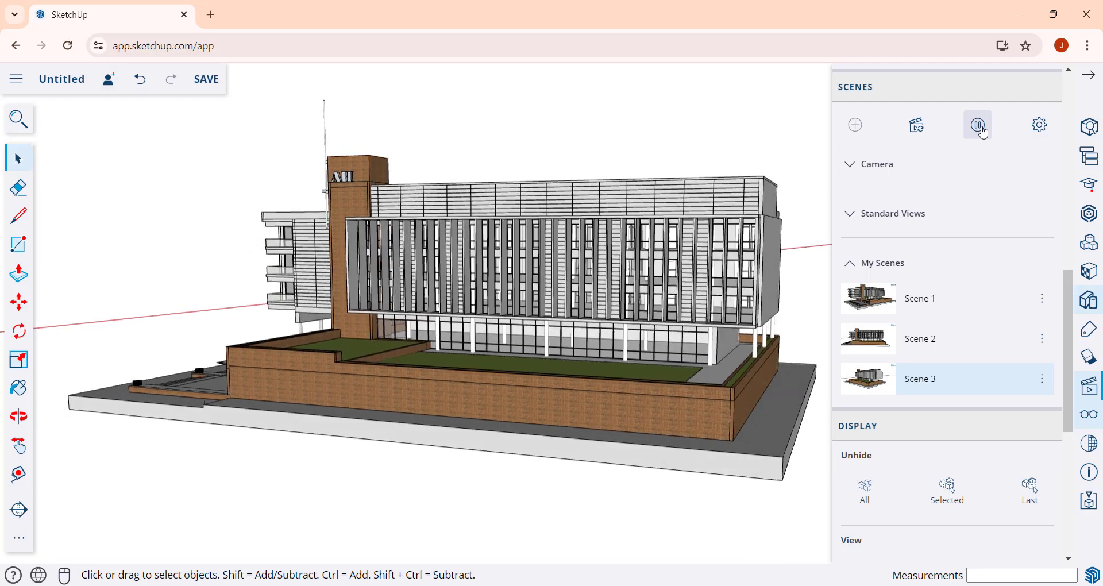
left_click(983, 131)
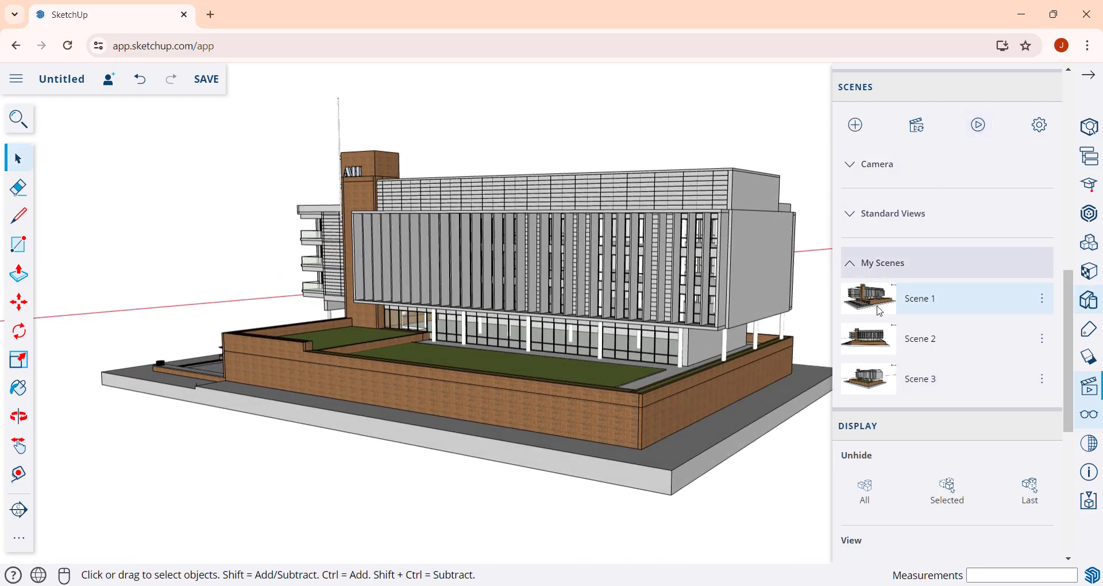
Activate Scene 2, orbit to a higher view looking down on the facade, and update Scene 2 with all properties saved.
left_click(881, 345)
scroll(881, 346, "down", 4)
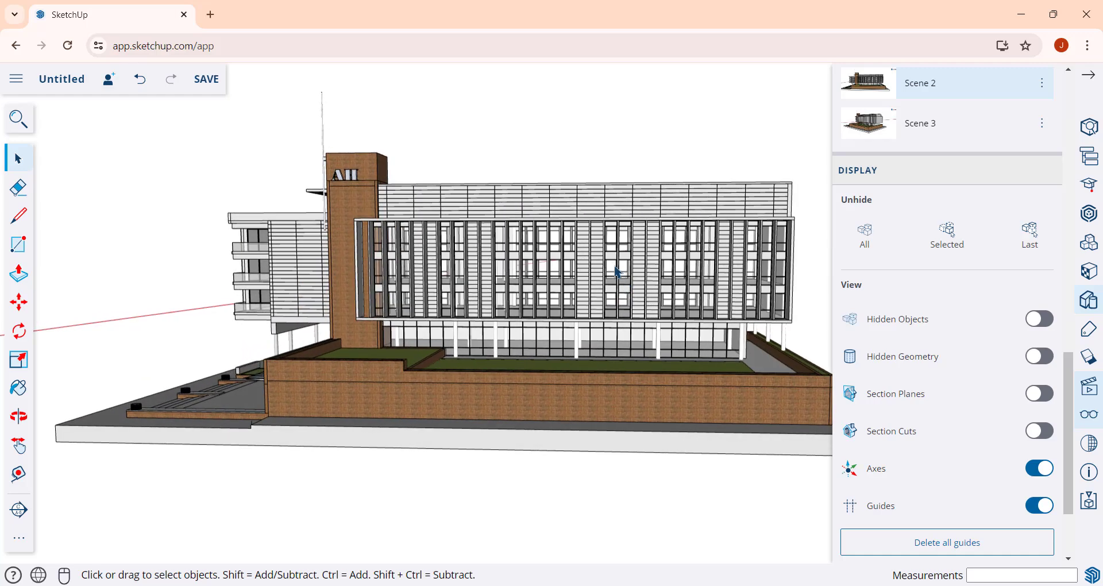
key("o")
left_click_drag(605, 272, 610, 371)
key("space")
scroll(1022, 253, "up", 3)
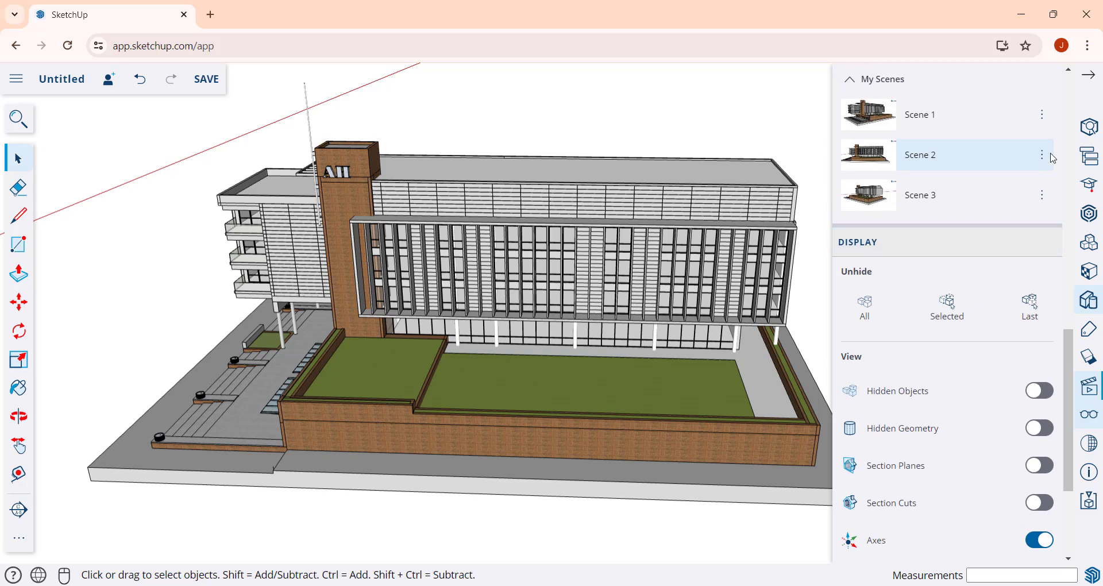
left_click(1042, 155)
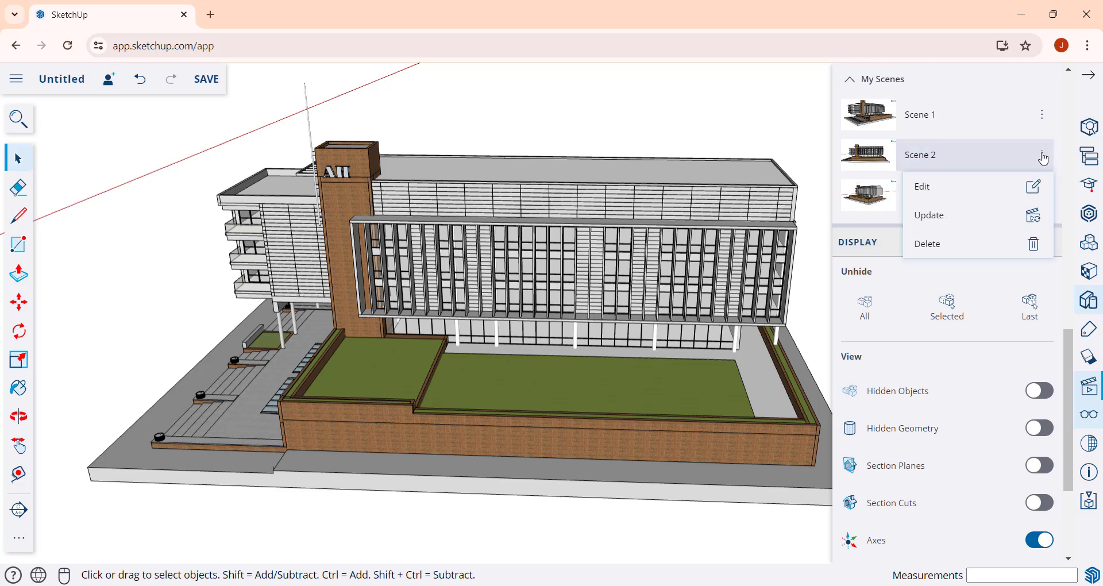
left_click(953, 217)
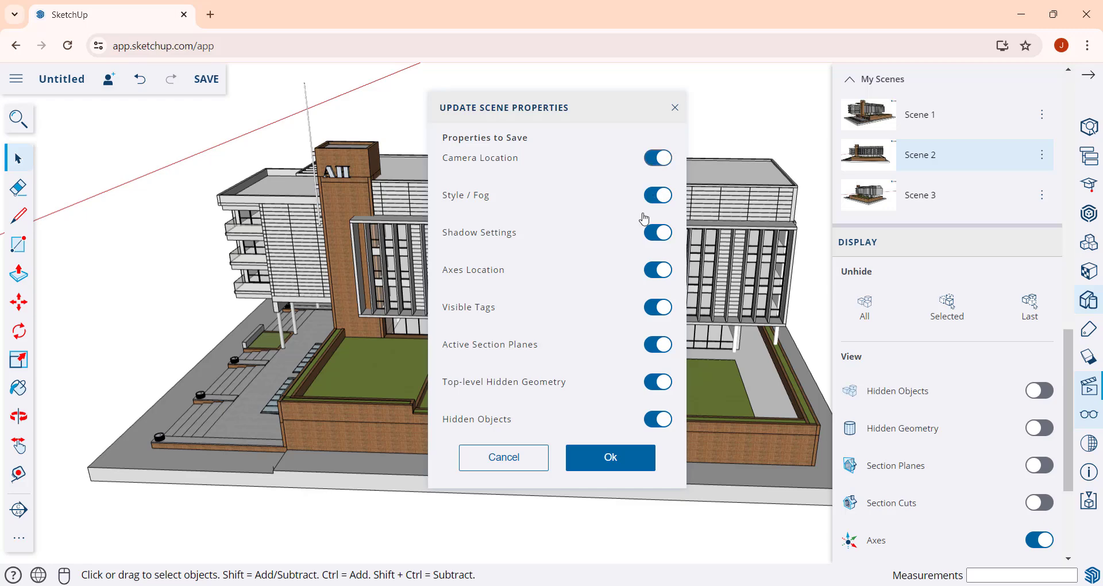
left_click(630, 455)
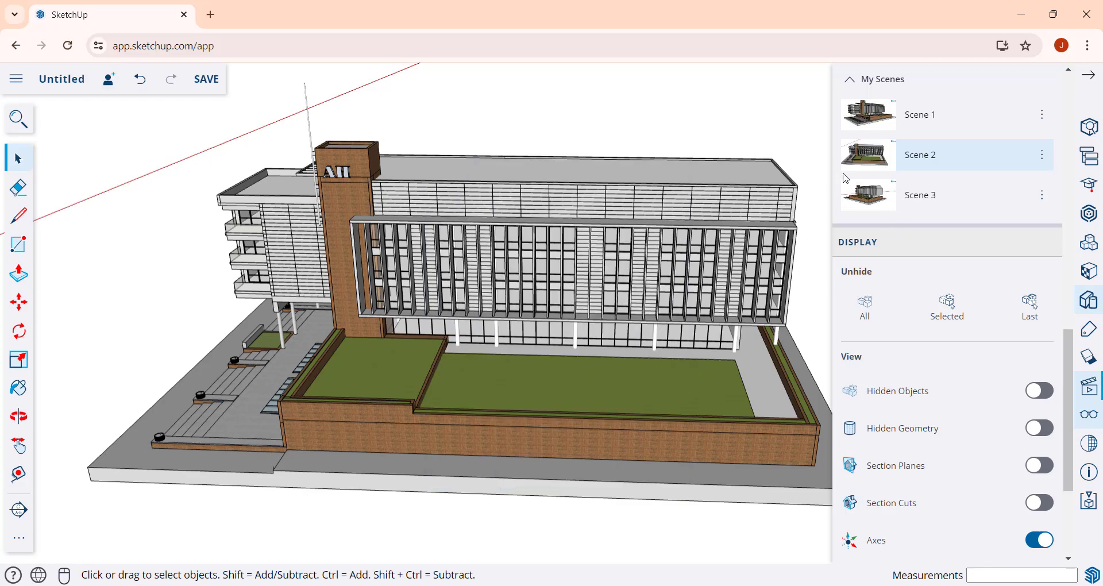
Activate Scene 1, Scene 2 and Scene 3 in turn to preview the transitions with the updated second scene.
left_click(867, 115)
scroll(919, 189, "down", 1)
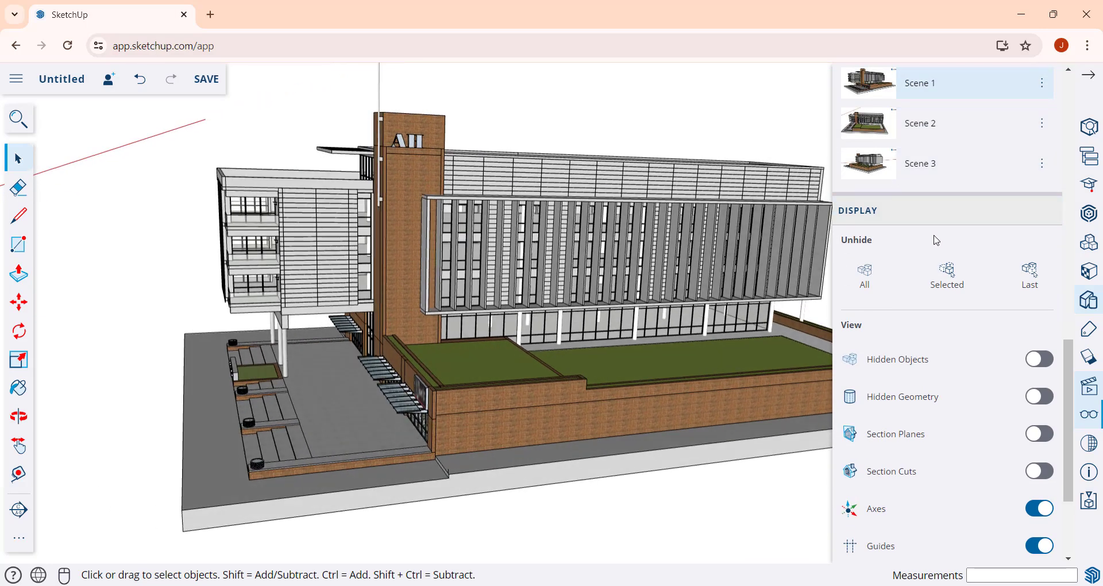
scroll(937, 240, "up", 2)
left_click(865, 192)
scroll(850, 201, "down", 3)
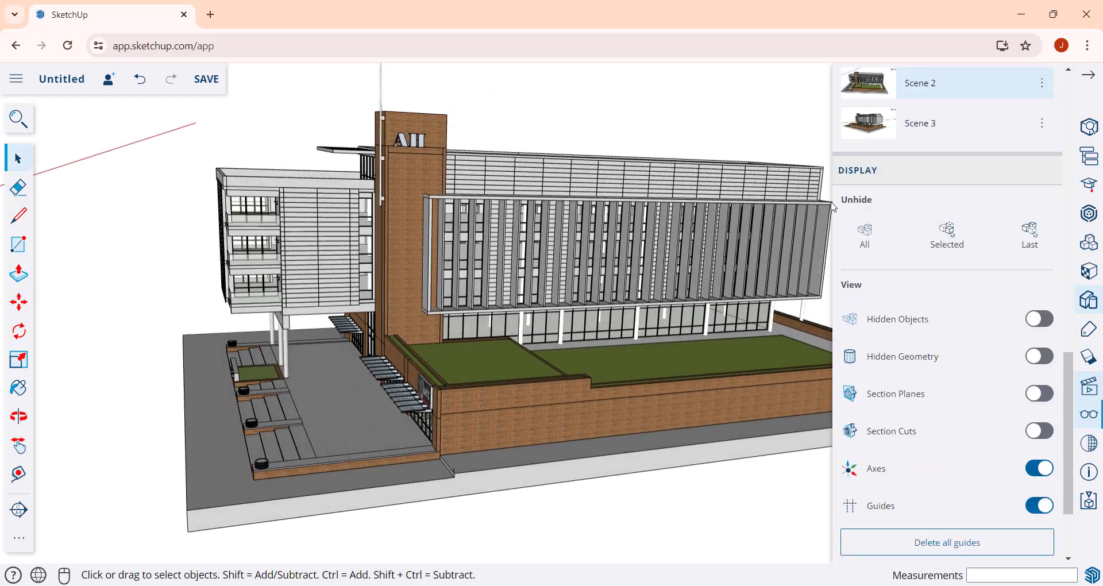
left_click(920, 123)
scroll(881, 124, "down", 1)
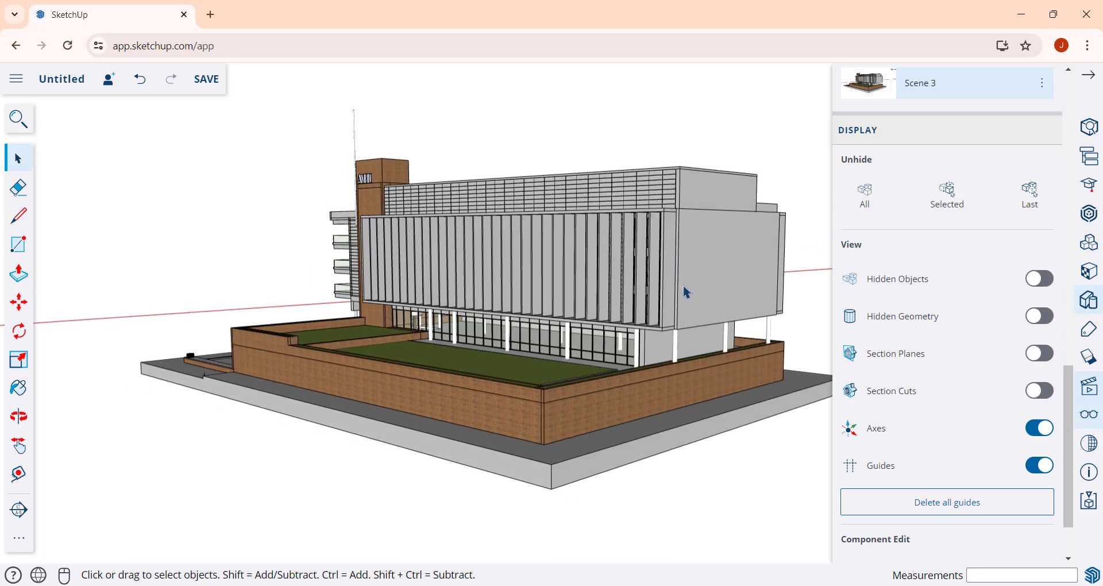
scroll(922, 323, "up", 5)
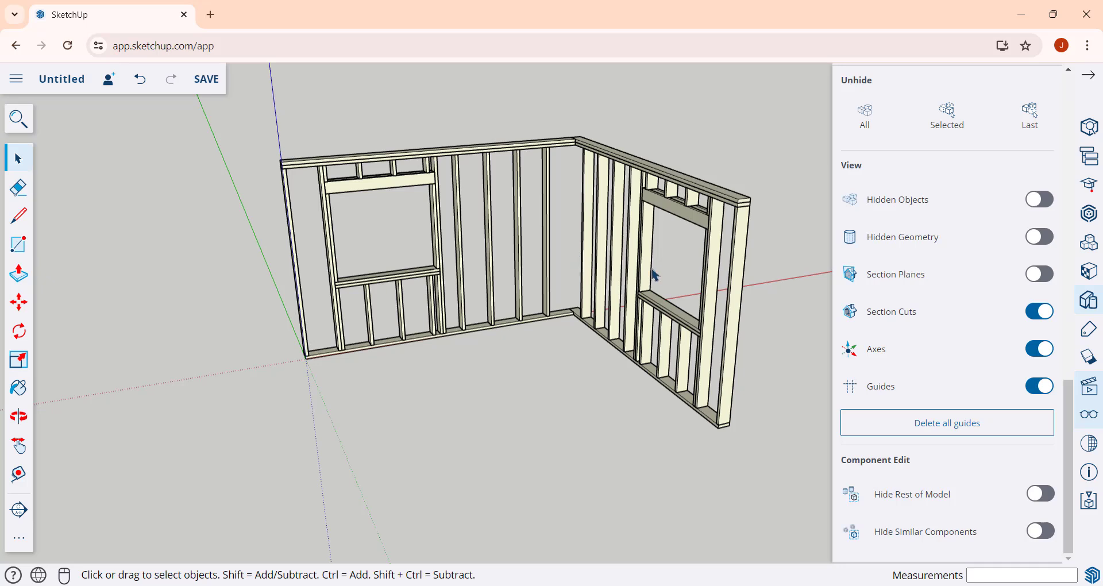
left_click(631, 280)
key("m")
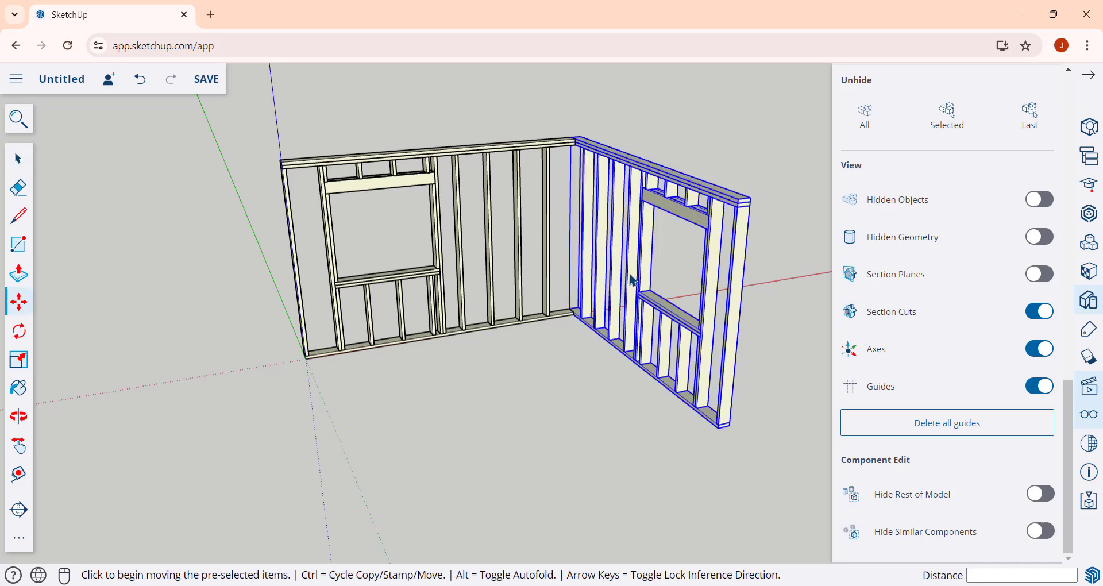
left_click(632, 323)
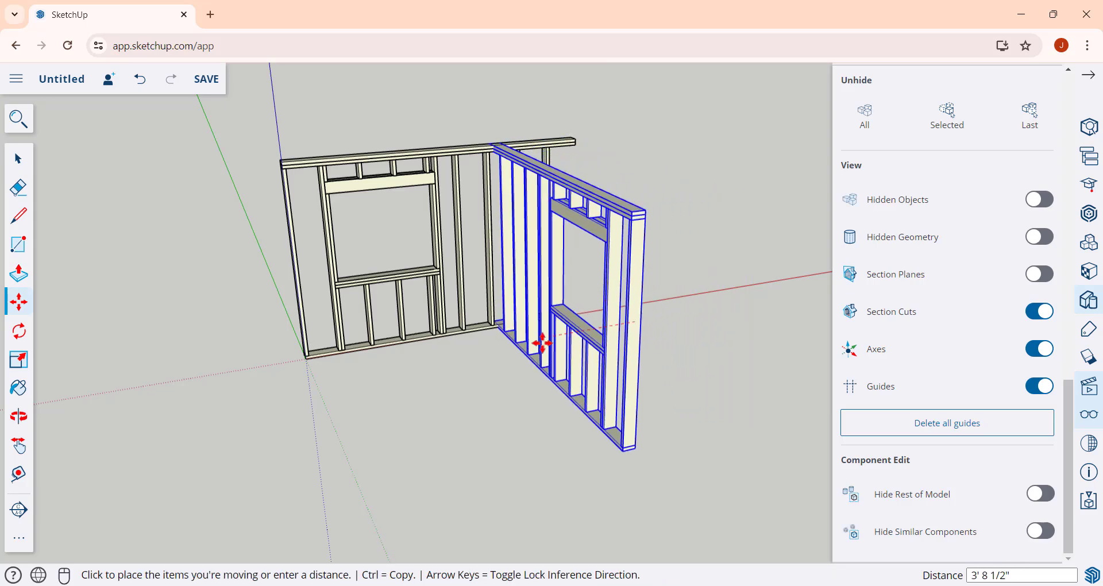
key("space")
Place a section plane parallel to the perpendicular stud wall's face and move it outward along the red axis, clear of the framing.
middle_click_drag(694, 238, 779, 223)
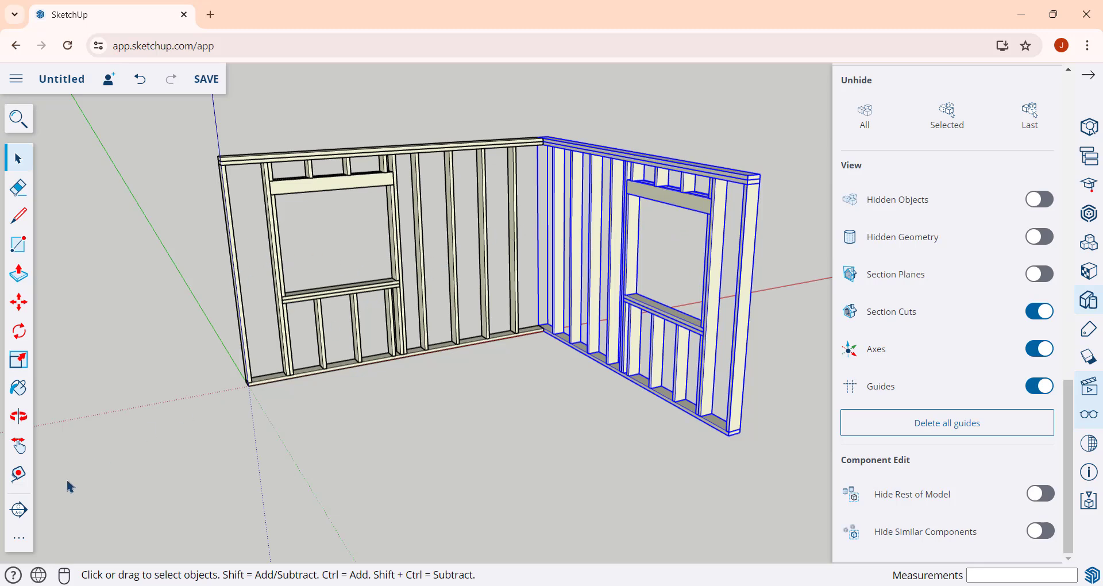
left_click(20, 514)
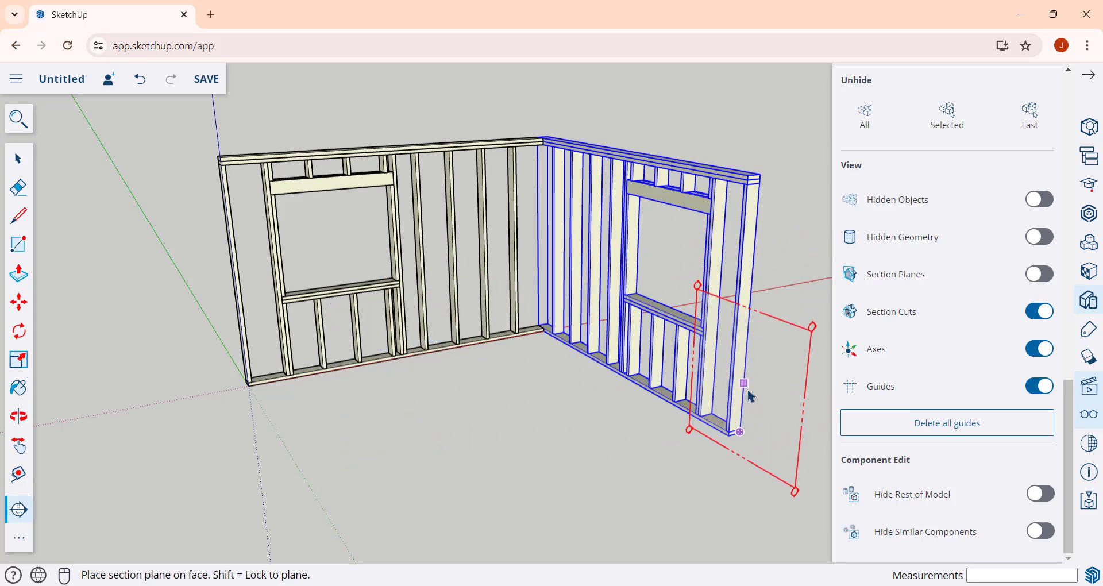
left_click(695, 333)
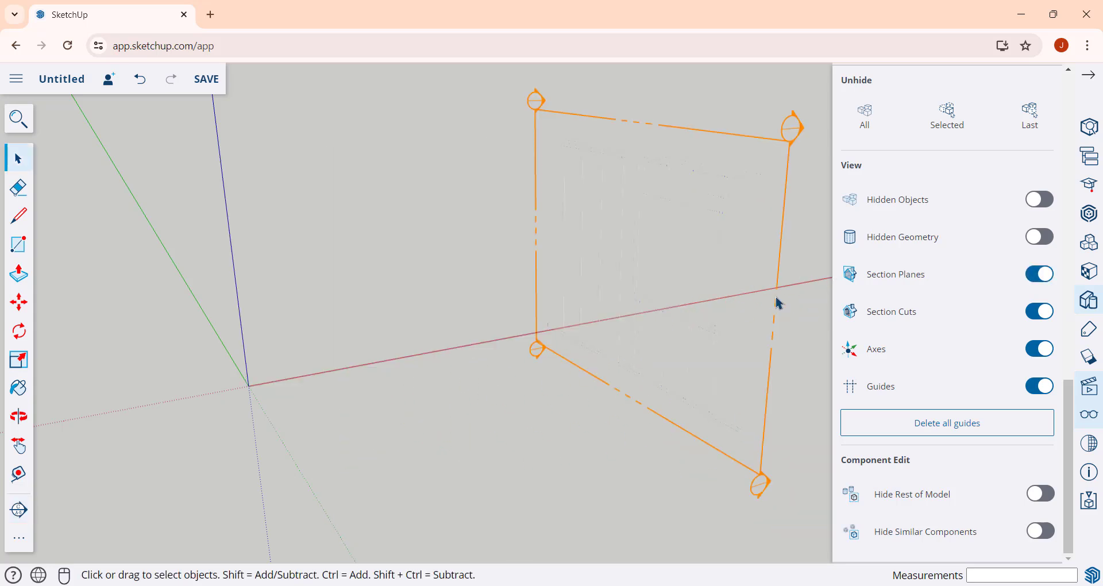
left_click(779, 303)
key("m")
left_click(773, 295)
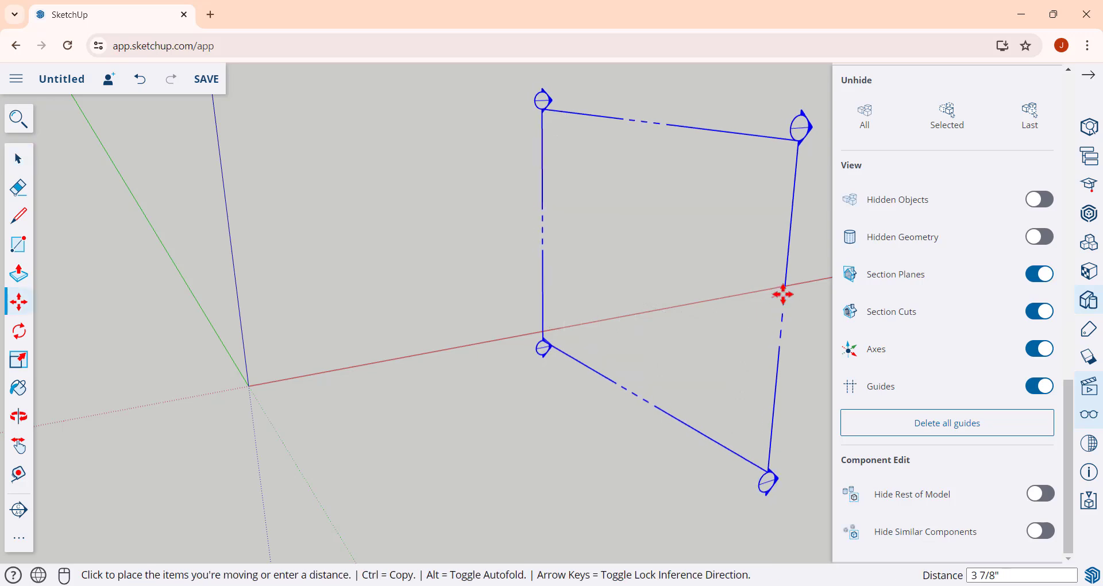
left_click(793, 292)
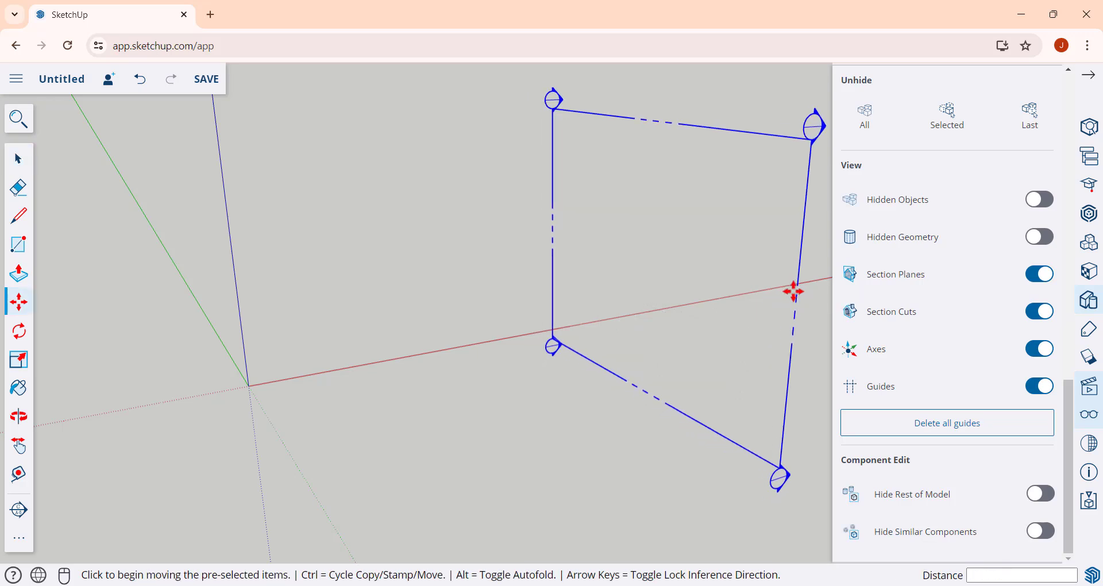
Copy the section plane along the red axis past the framing's opposite end near the origin, and activate each plane in turn.
key("ctrl")
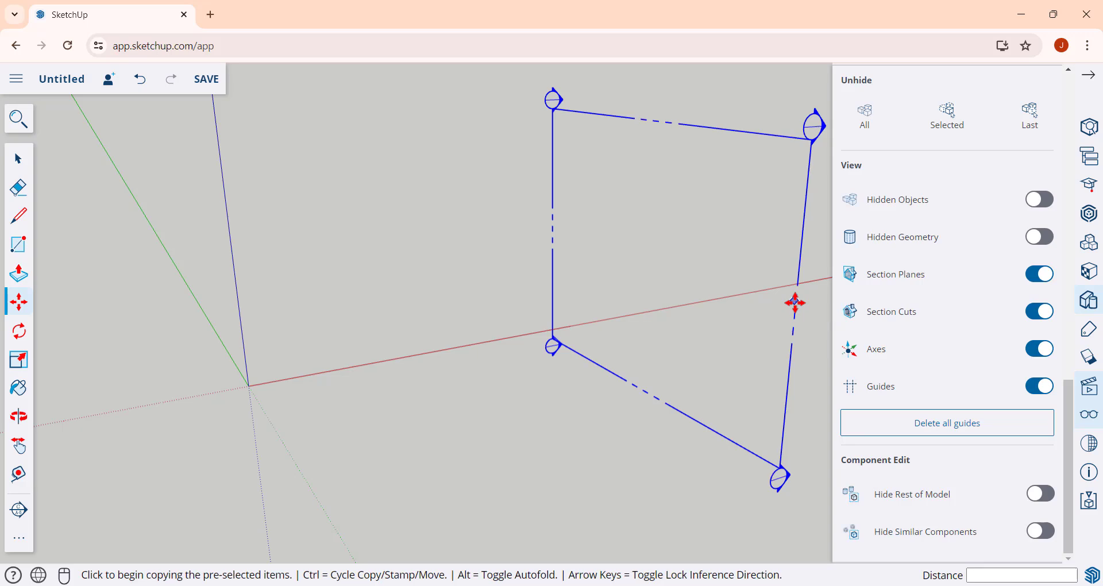
left_click(795, 302)
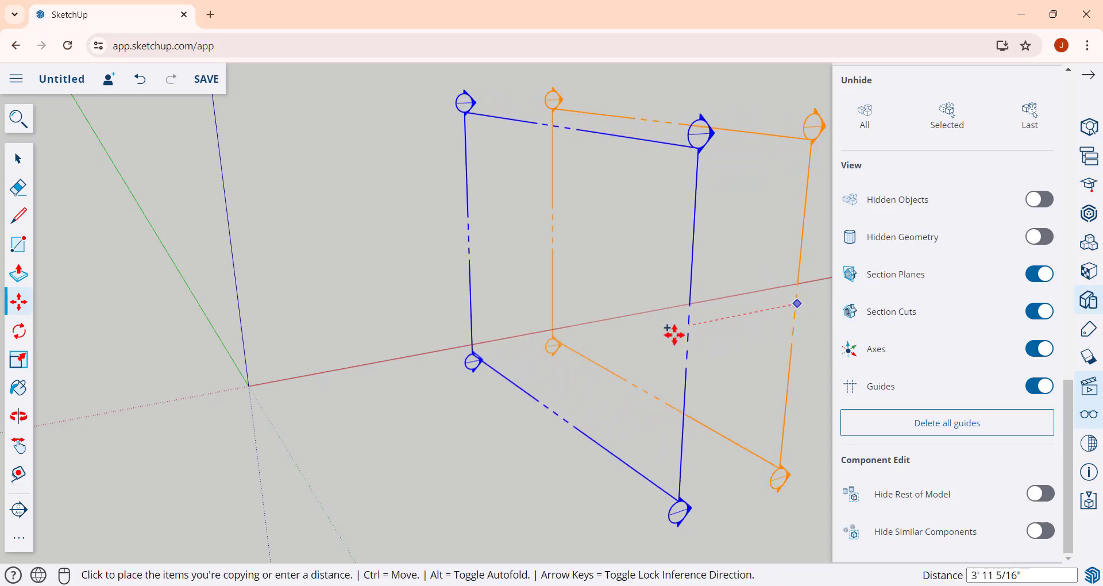
left_click(328, 391)
key("space")
middle_click_drag(567, 254, 674, 265)
key("space")
double_click(787, 128)
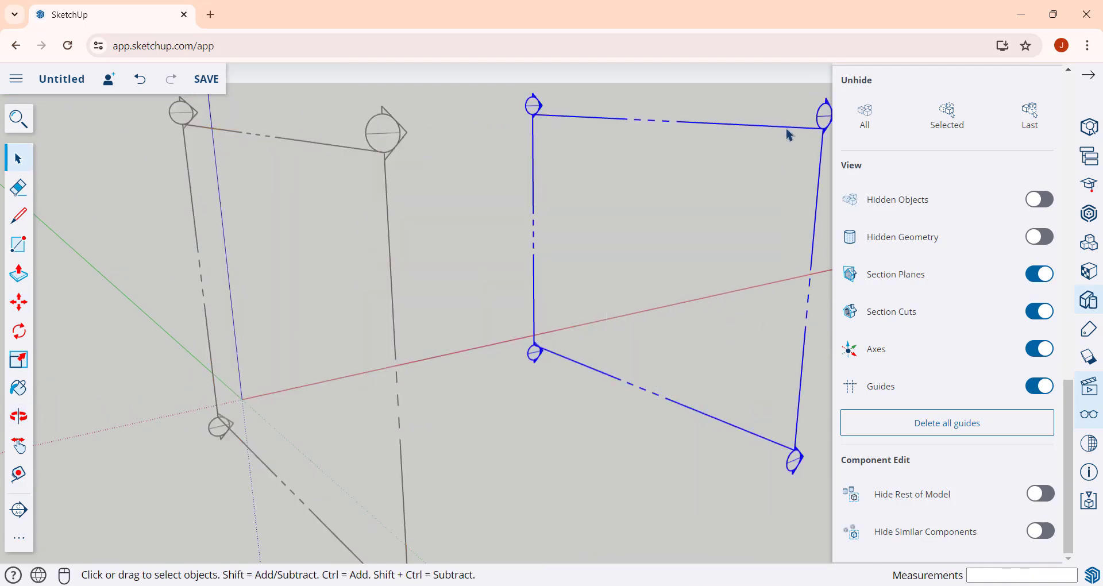
double_click(368, 185)
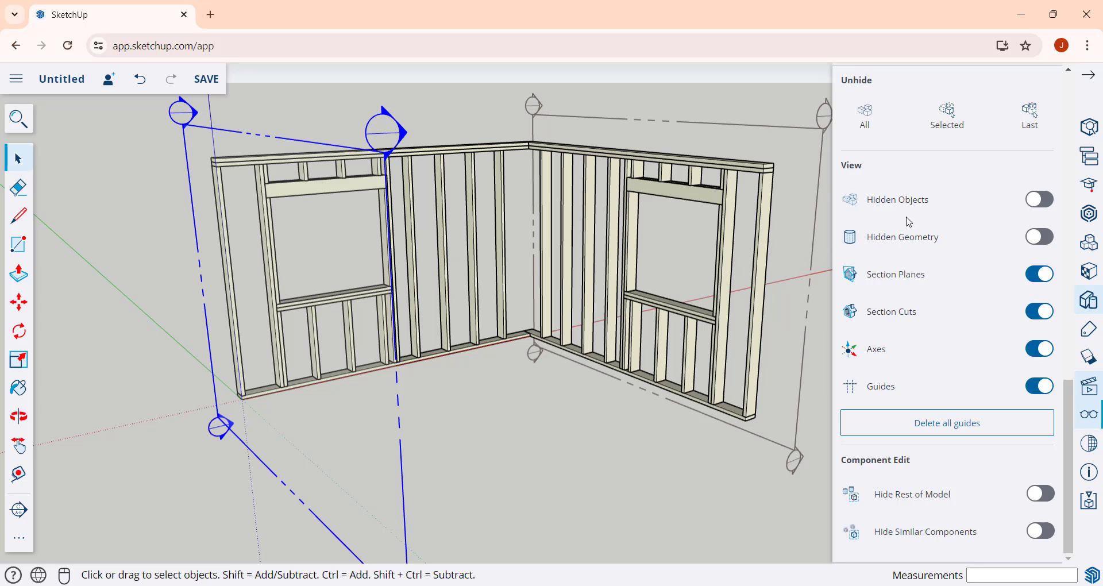
Activate the section plane that cuts away the whole framing and add it as Scene 1, saving the style changes.
left_click(1091, 393)
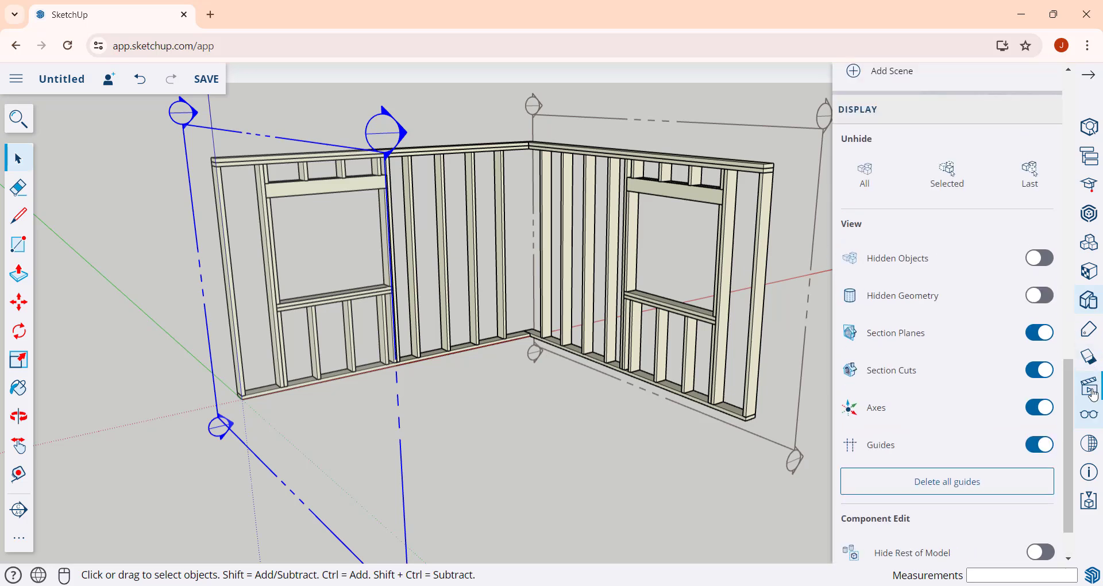
double_click(785, 132)
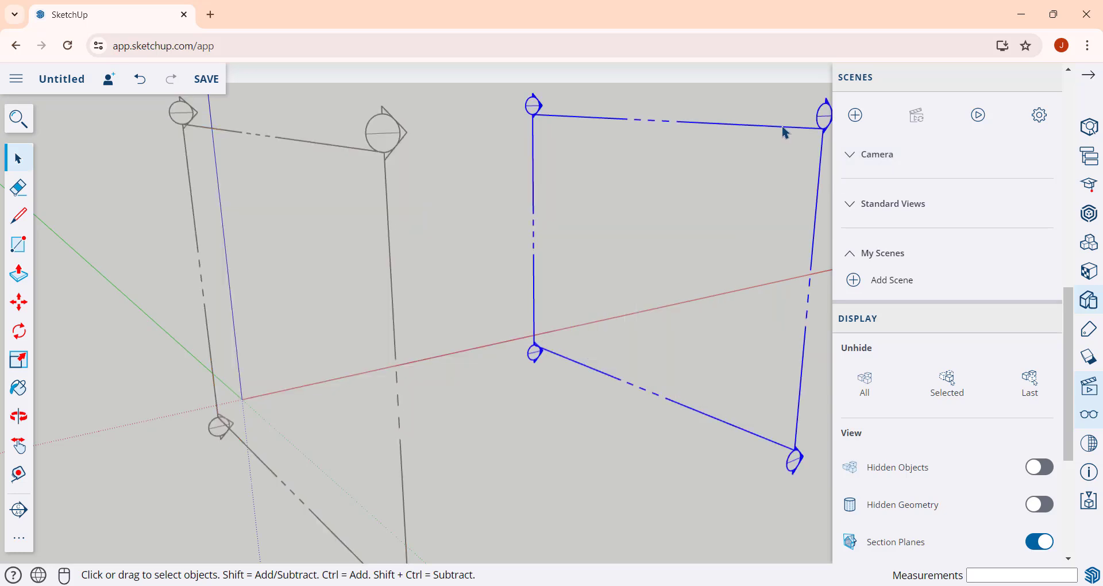
left_click(854, 116)
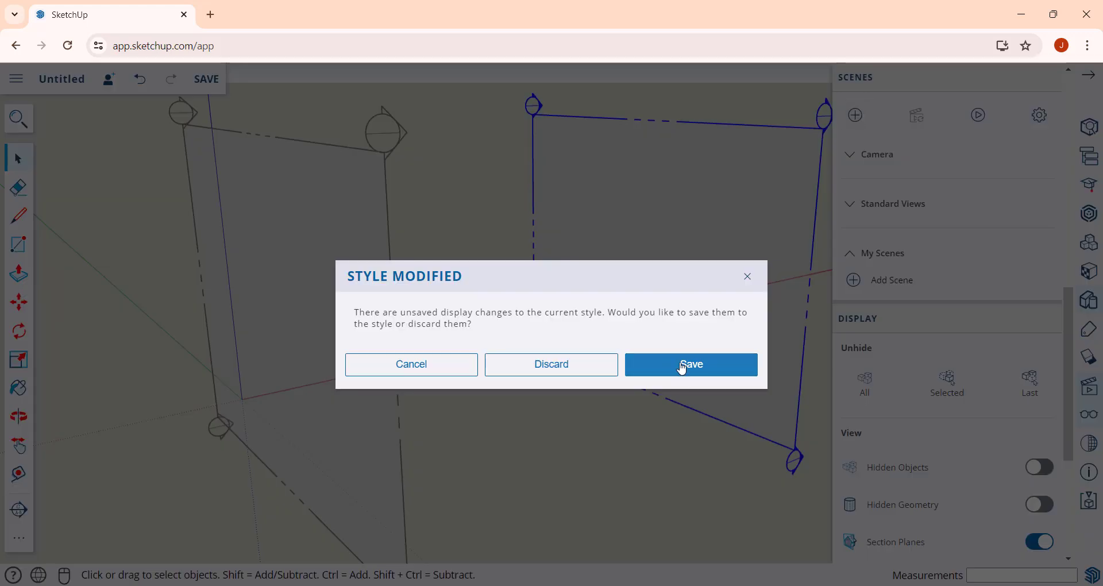
left_click(683, 369)
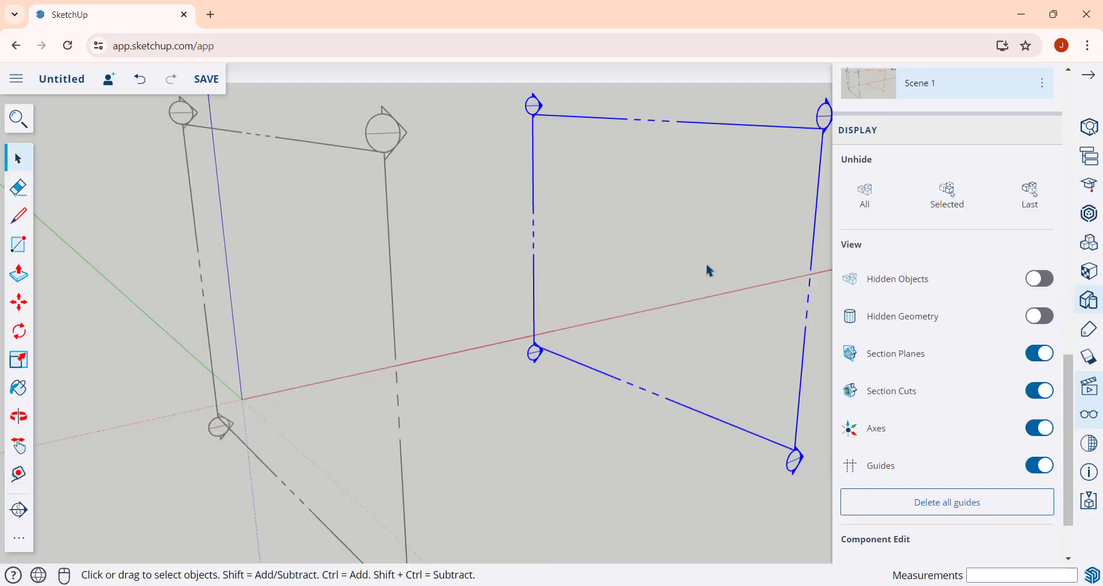
scroll(1052, 261, "up", 4)
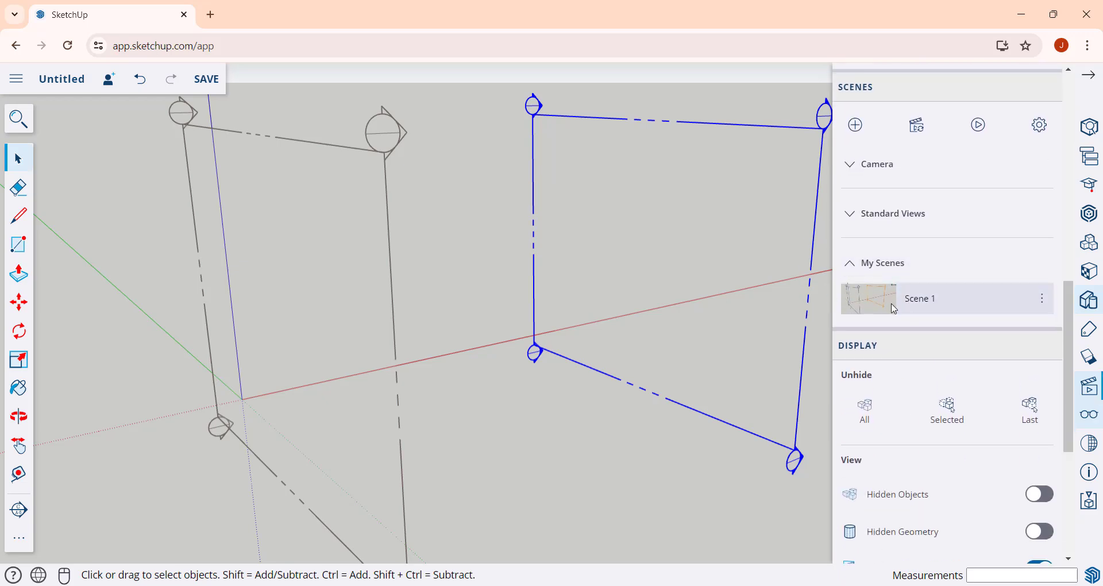
Activate the section plane near the origin and add Scene 2 showing the complete wall framing.
left_click(386, 195)
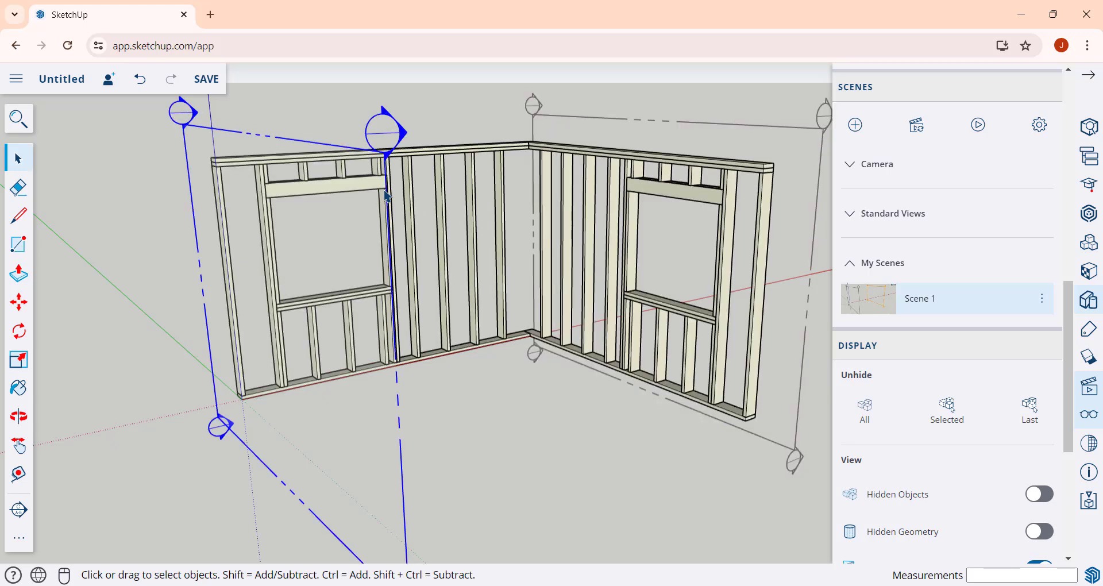
left_click(855, 126)
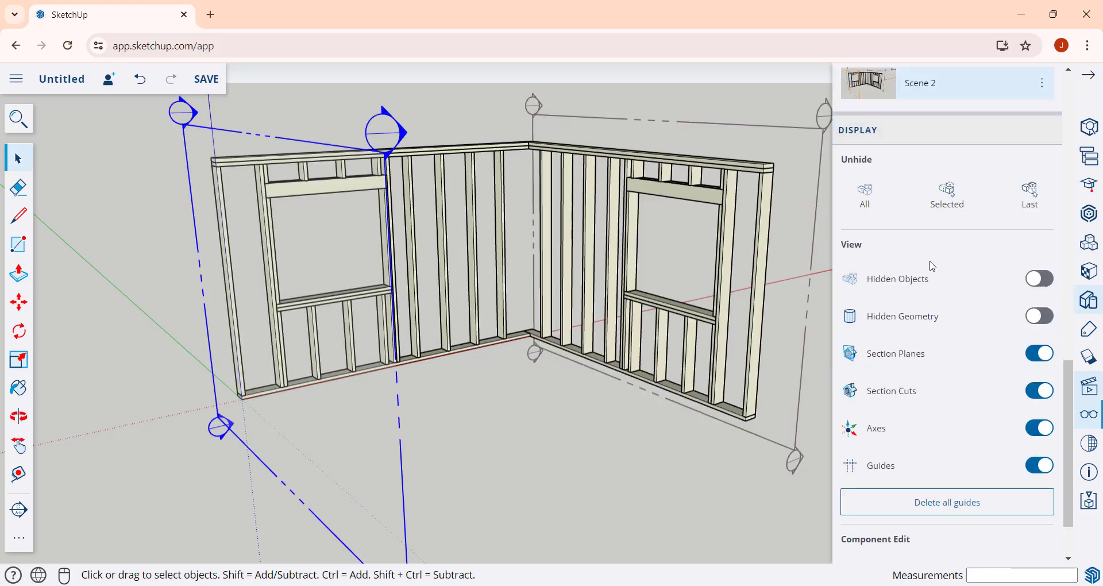
scroll(977, 255, "up", 3)
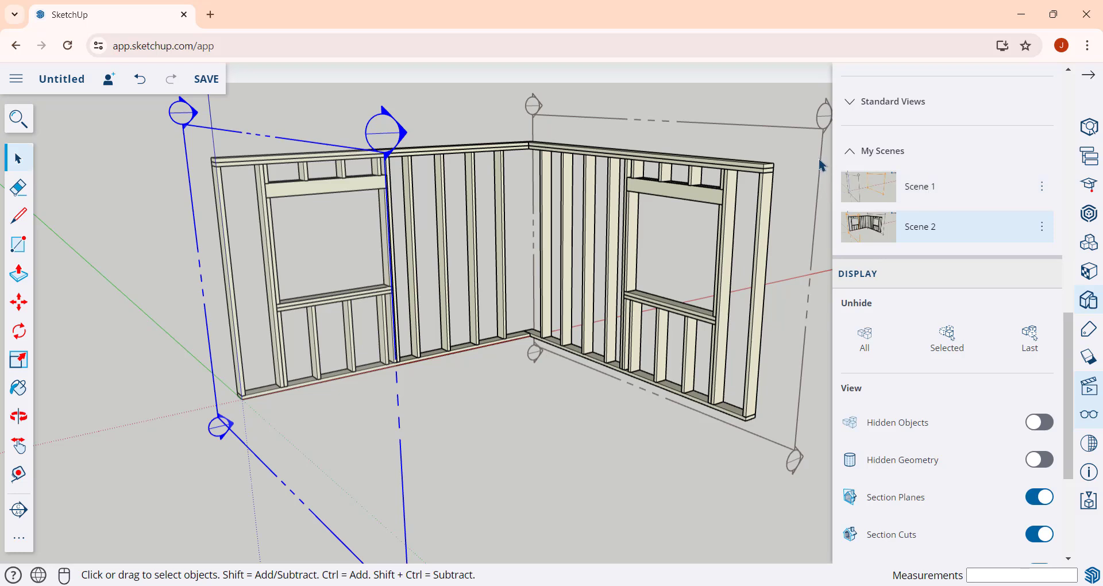
Switch between Scene 1 and Scene 2 repeatedly to preview the section cut animation with the planes shown.
left_click(891, 190)
scroll(890, 194, "down", 2)
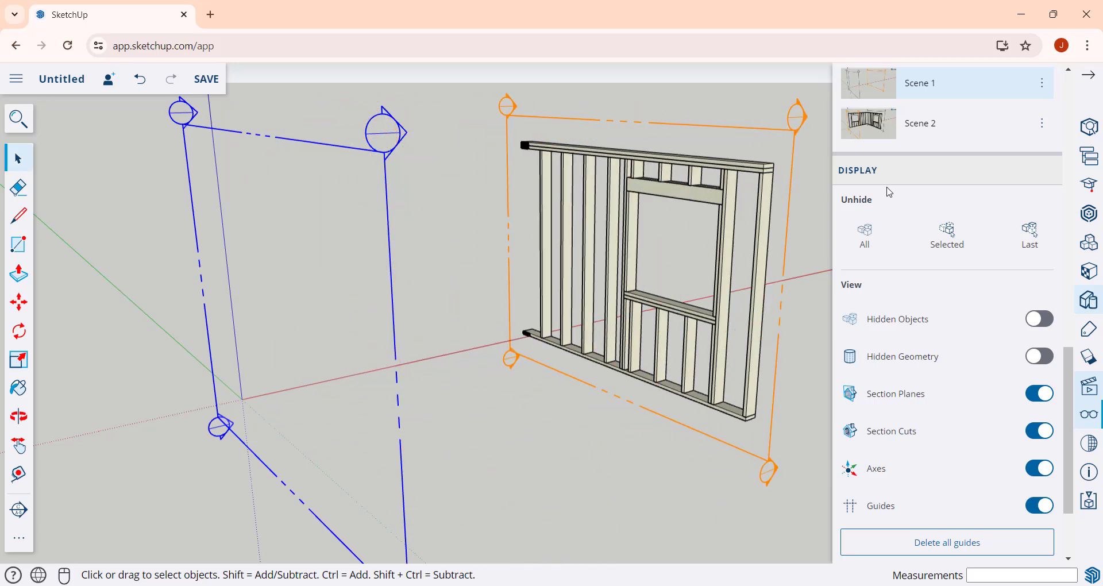
left_click(865, 128)
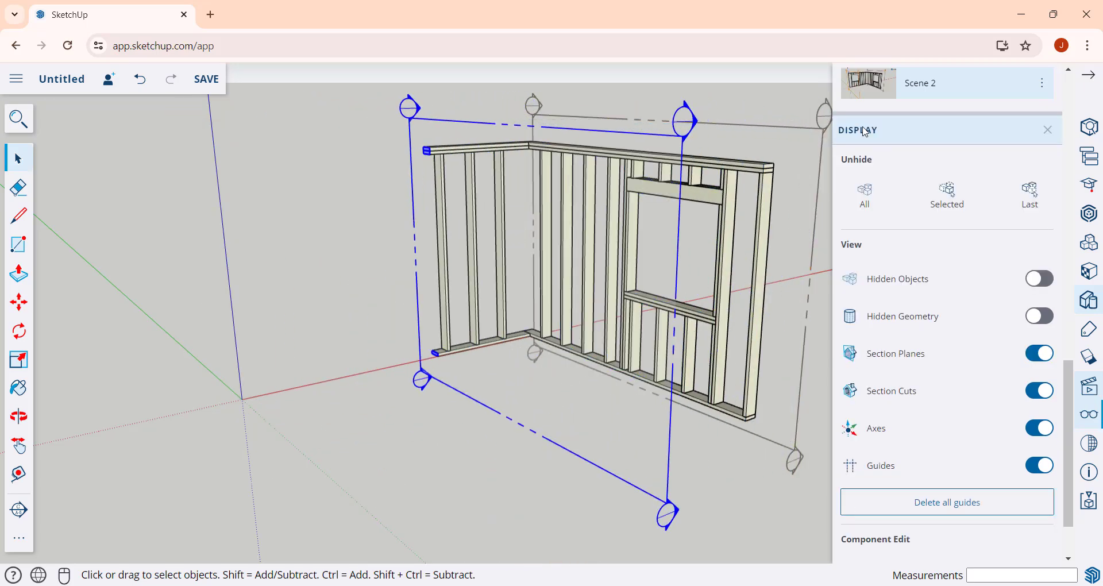
scroll(870, 144, "up", 3)
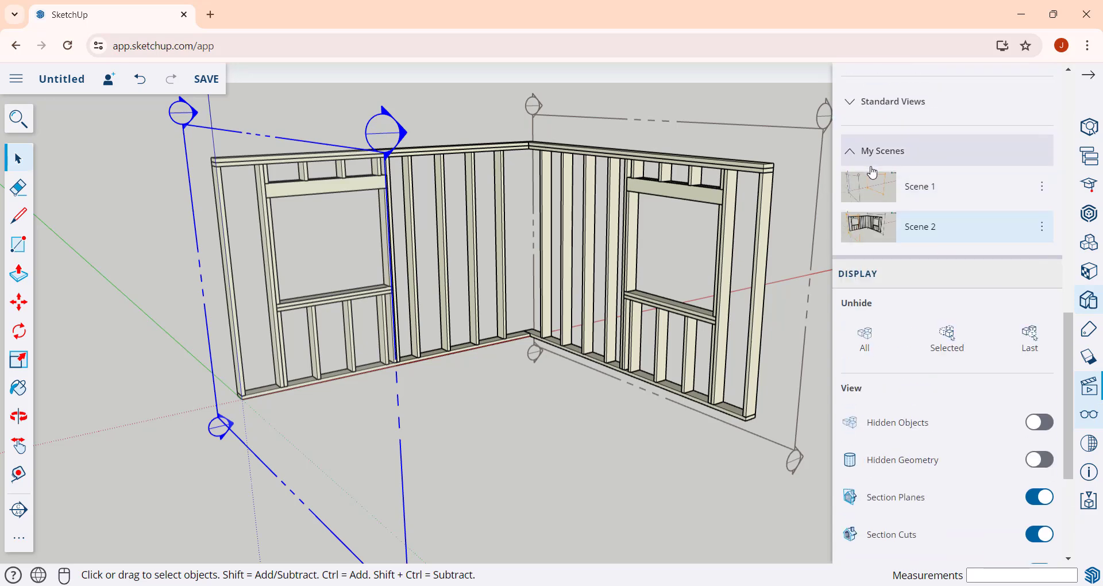
left_click(872, 187)
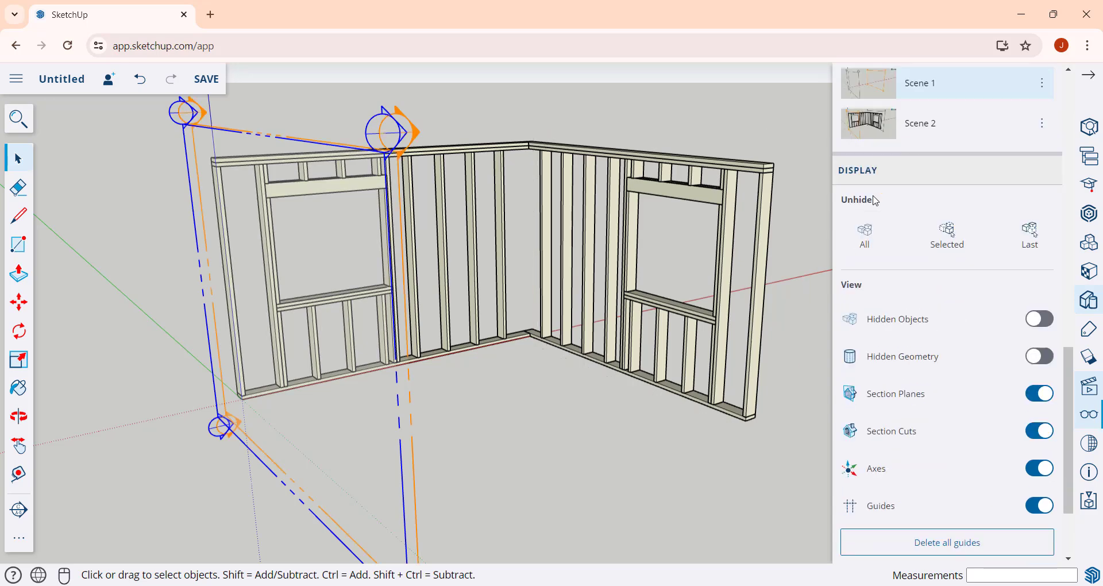
left_click(882, 134)
scroll(880, 135, "down", 1)
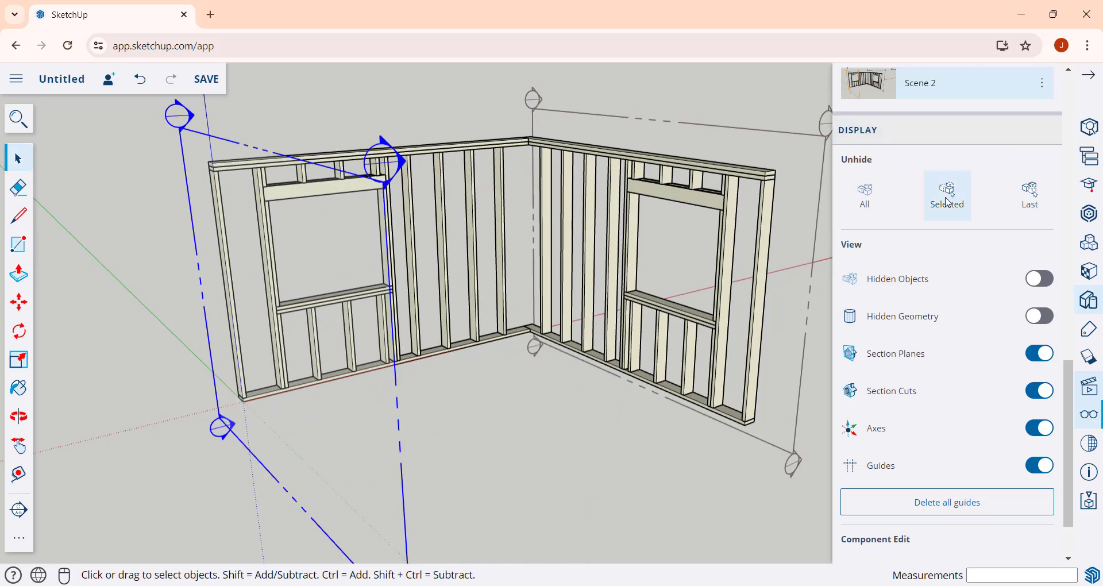
scroll(879, 201, "up", 3)
left_click(868, 196)
scroll(876, 207, "down", 2)
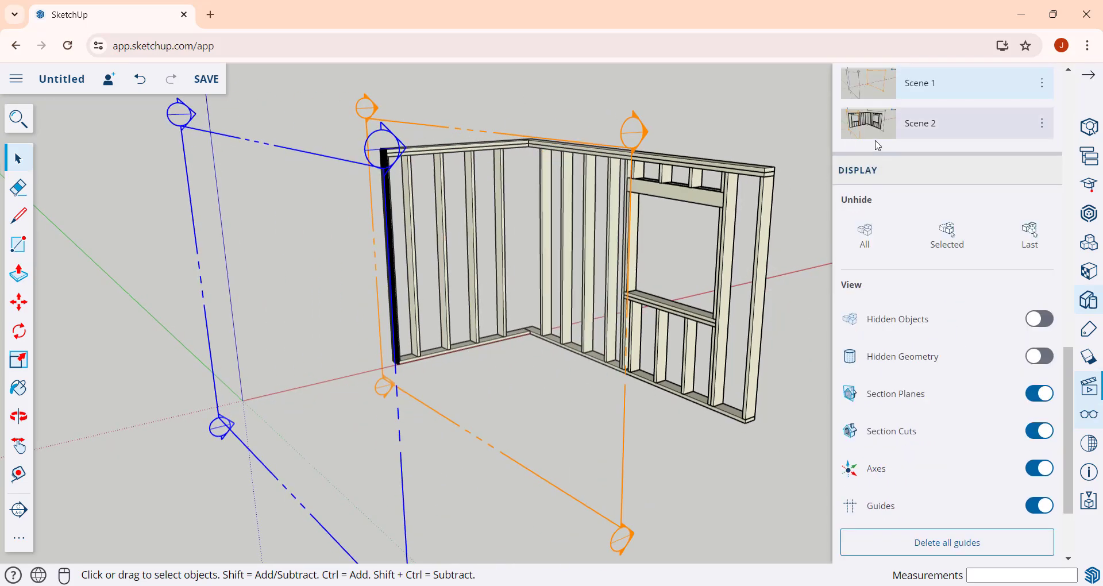
Turn off the section planes' display and update Scene 1 with all properties, saving the style changes.
scroll(919, 241, "up", 2)
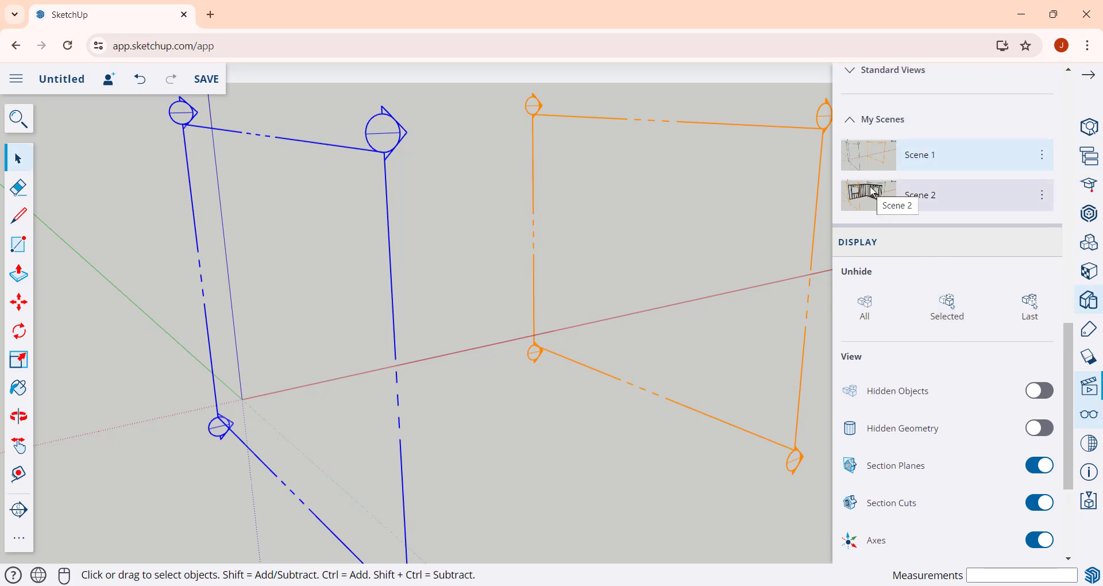
left_click(1032, 473)
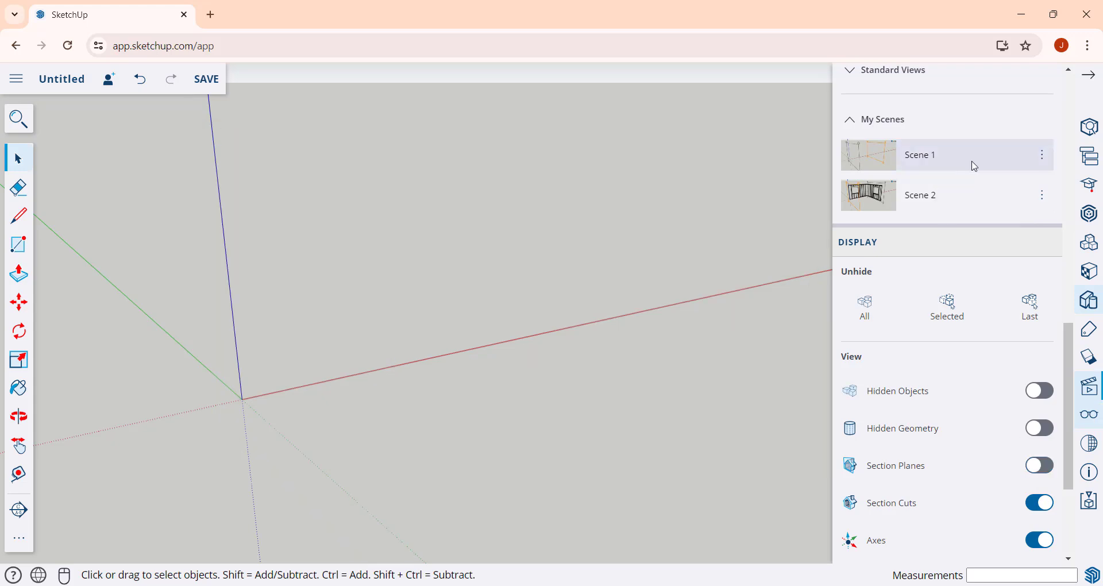
left_click(1042, 155)
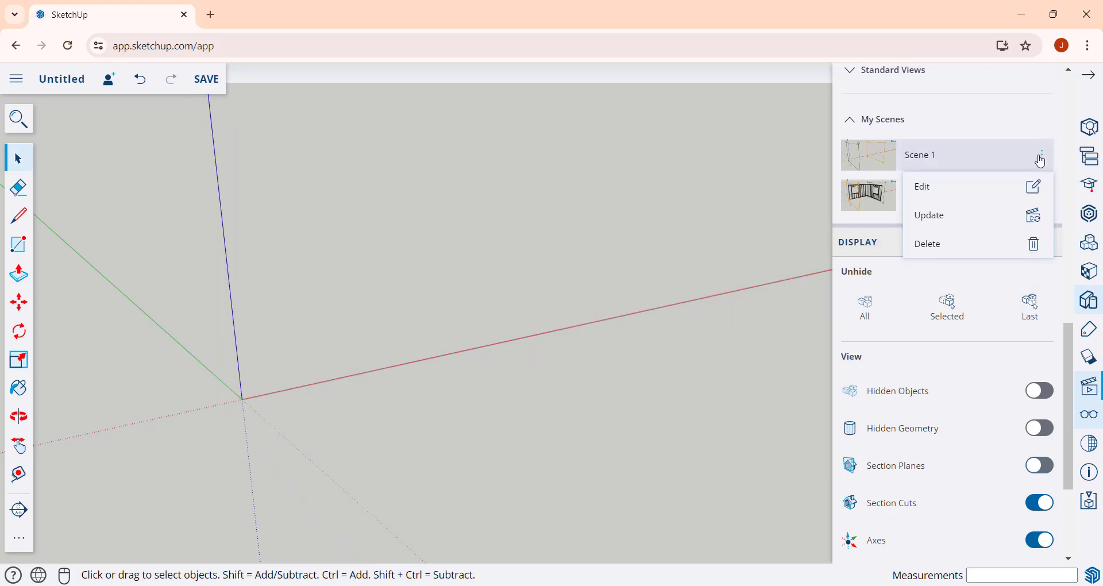
left_click(987, 214)
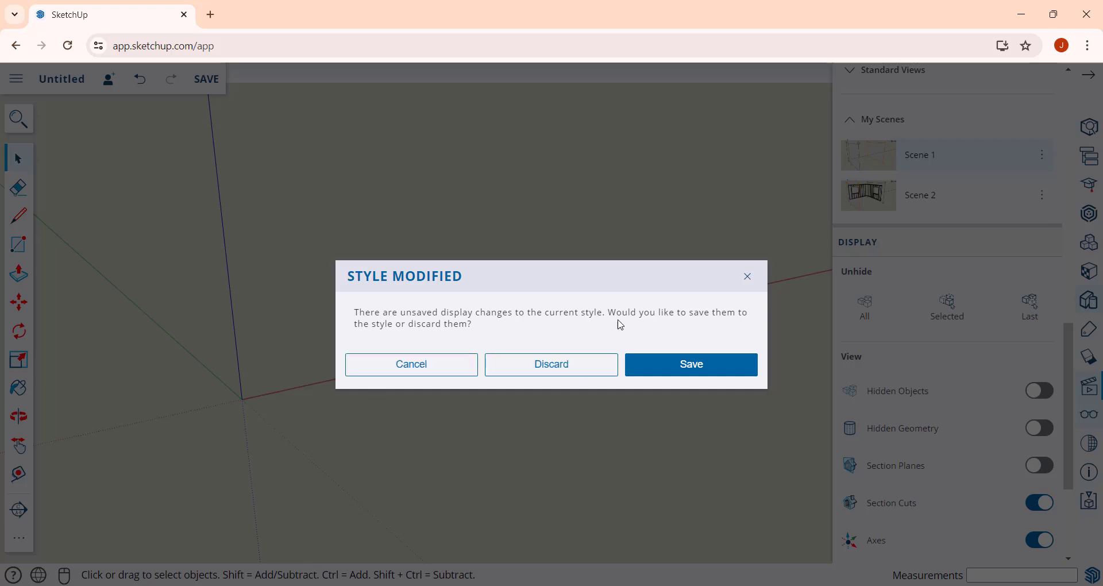
left_click(707, 371)
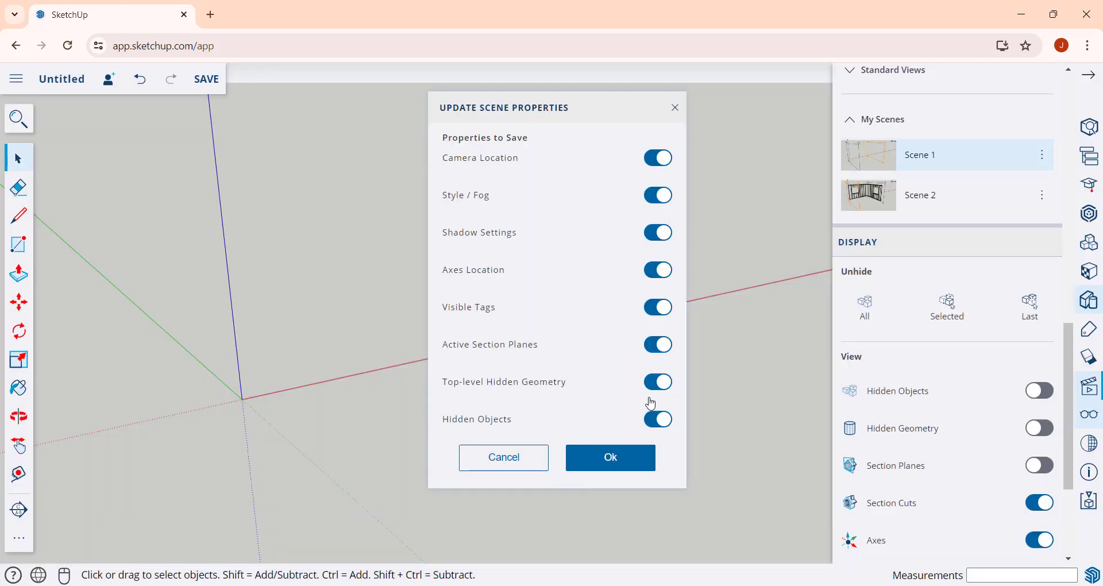
left_click(608, 454)
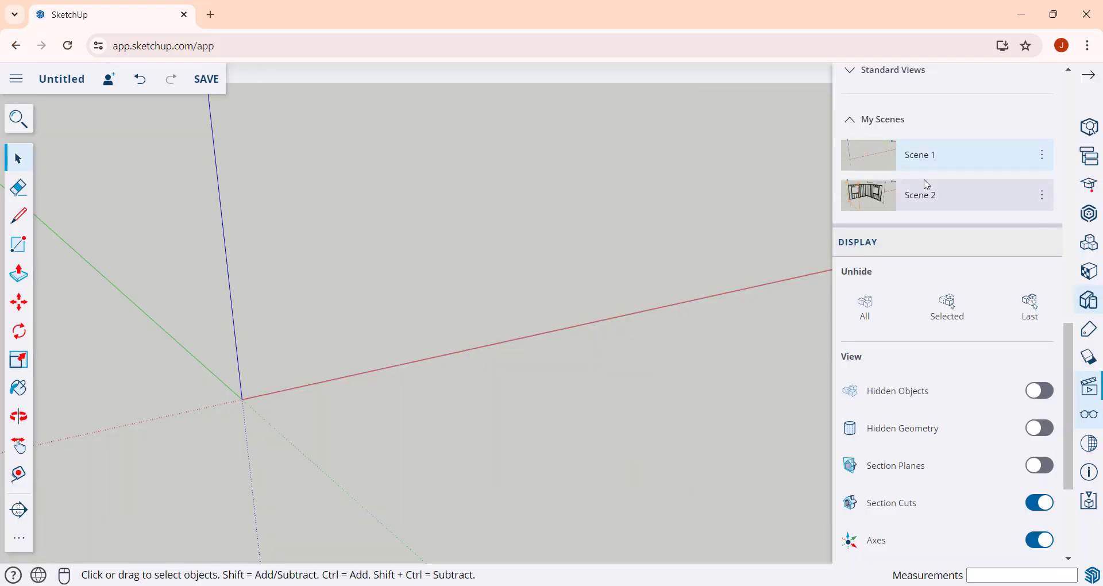
Alternate between Scene 2 and Scene 1 to preview the section cut animation with the planes hidden.
left_click(932, 198)
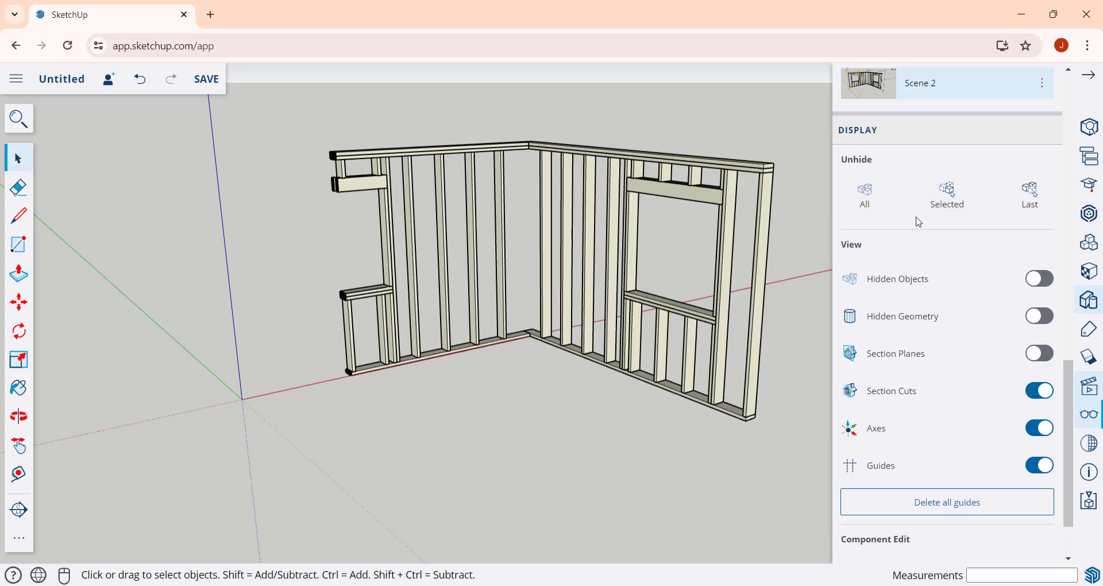
scroll(918, 171, "up", 2)
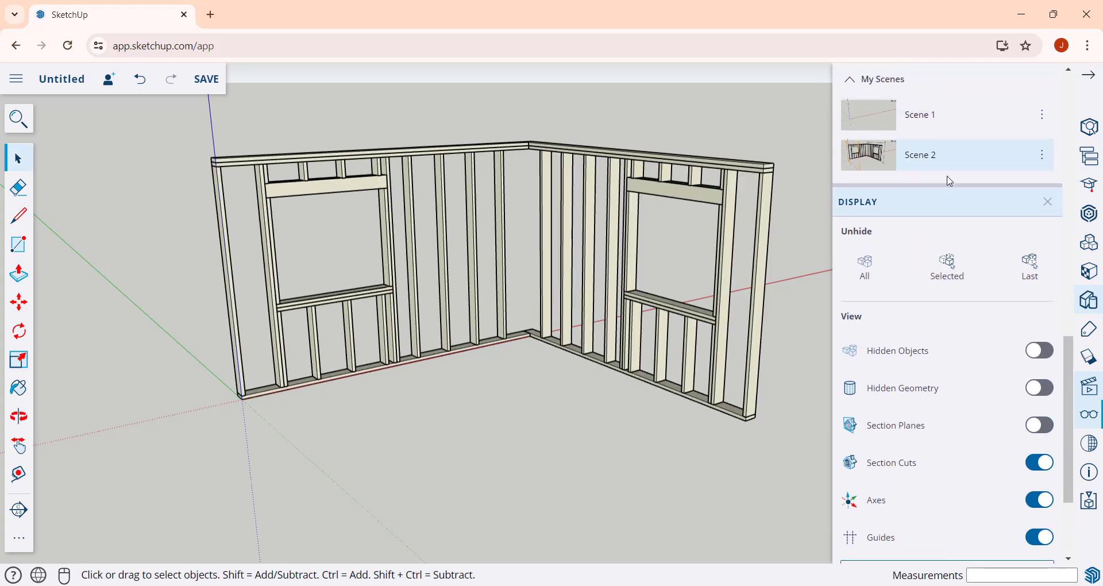
left_click(876, 115)
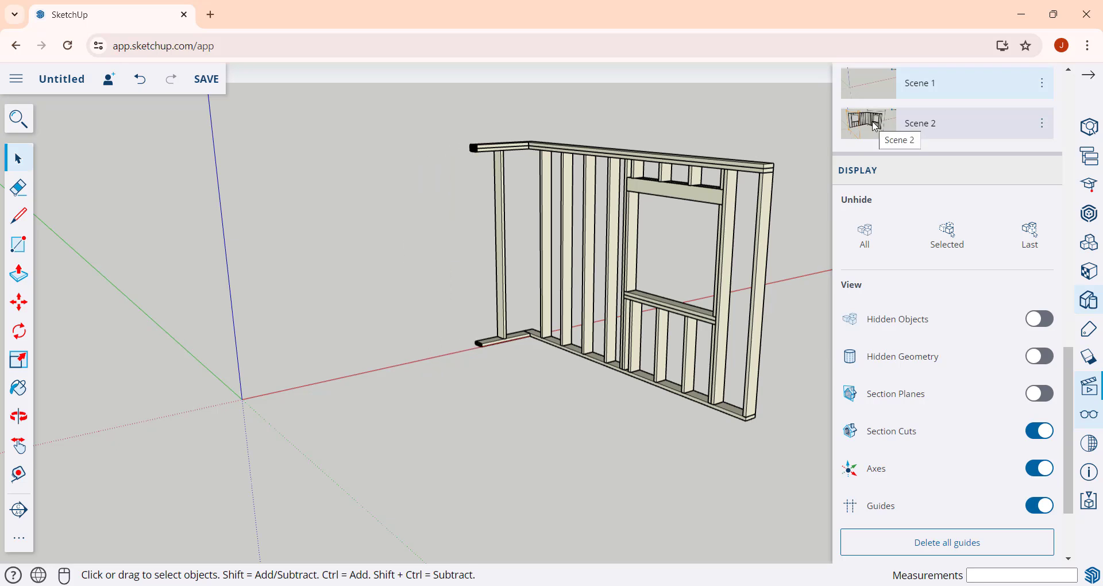
left_click(876, 124)
scroll(885, 146, "up", 2)
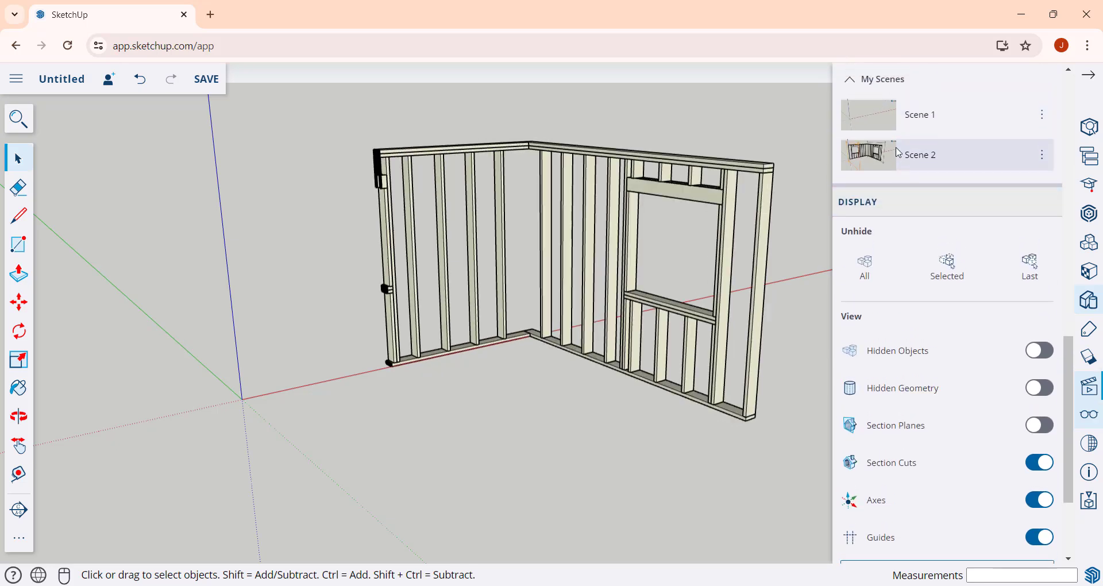
scroll(878, 118, "down", 1)
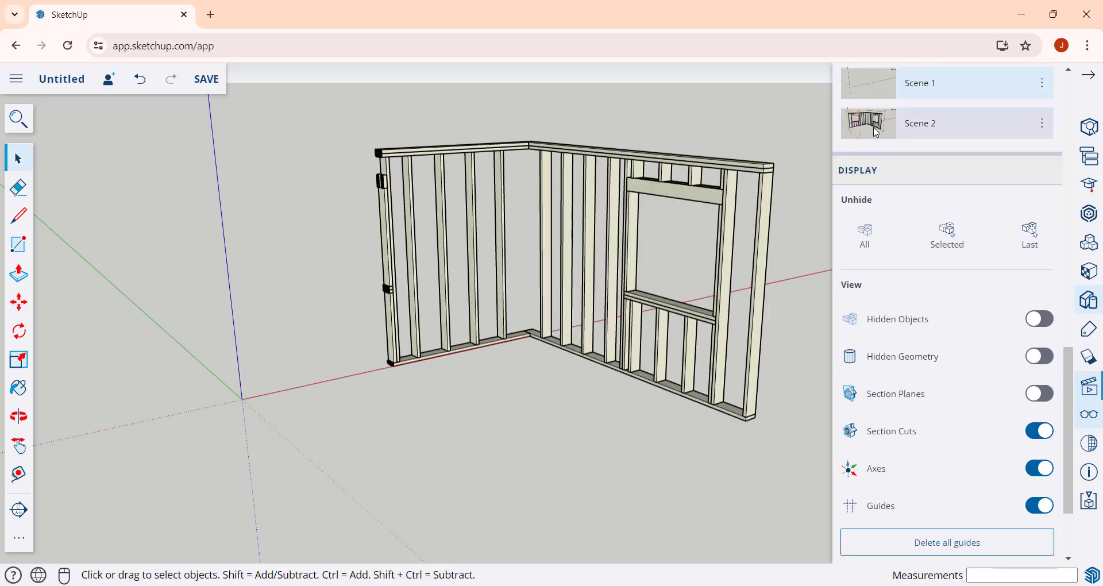
left_click(876, 127)
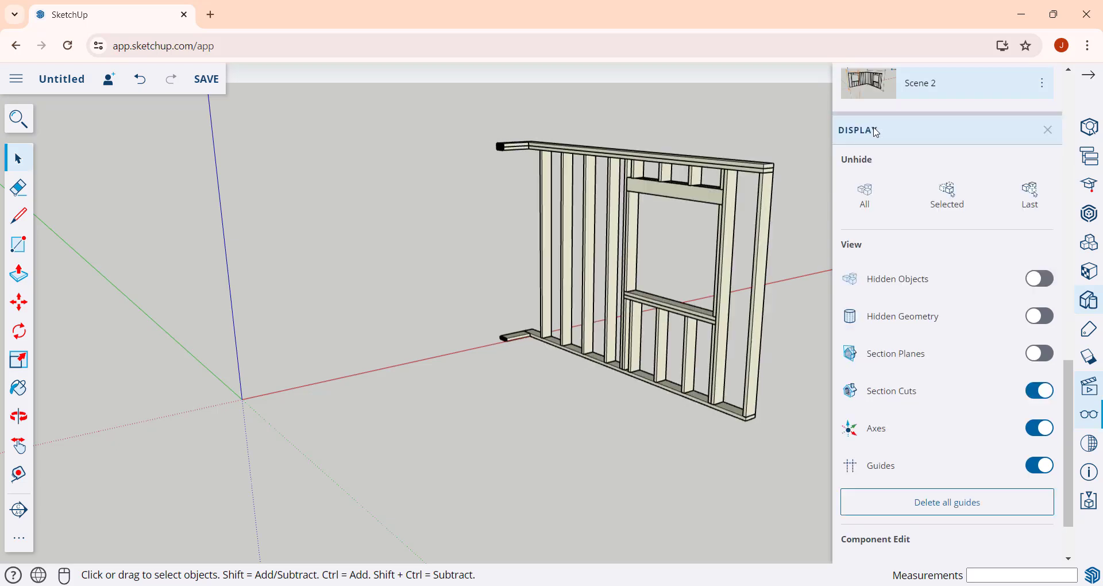
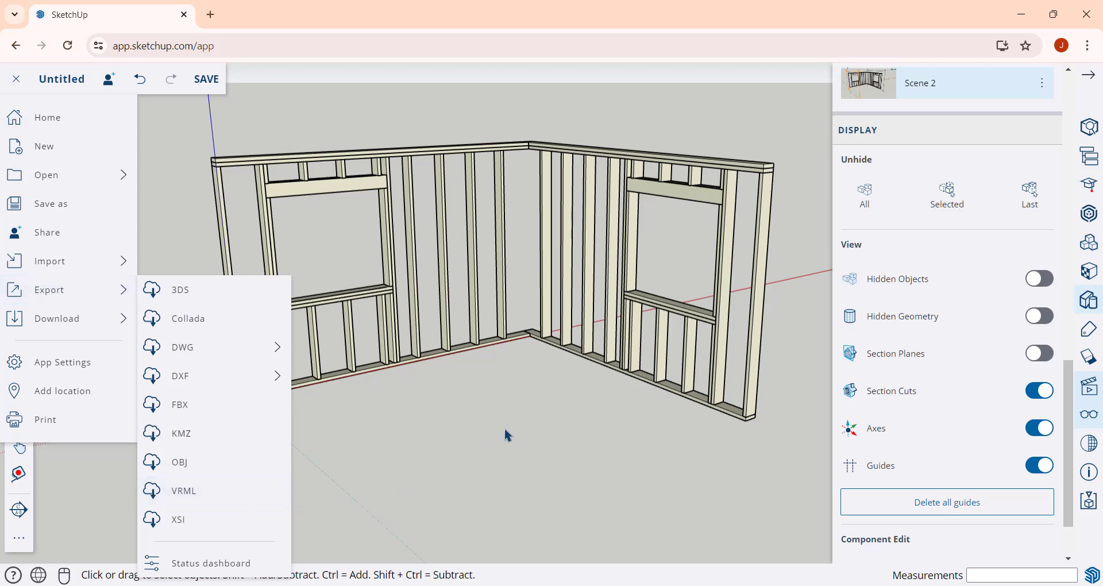
Close the list of export formats and switch to the OBS Studio website to examine its download options.
left_click(507, 435)
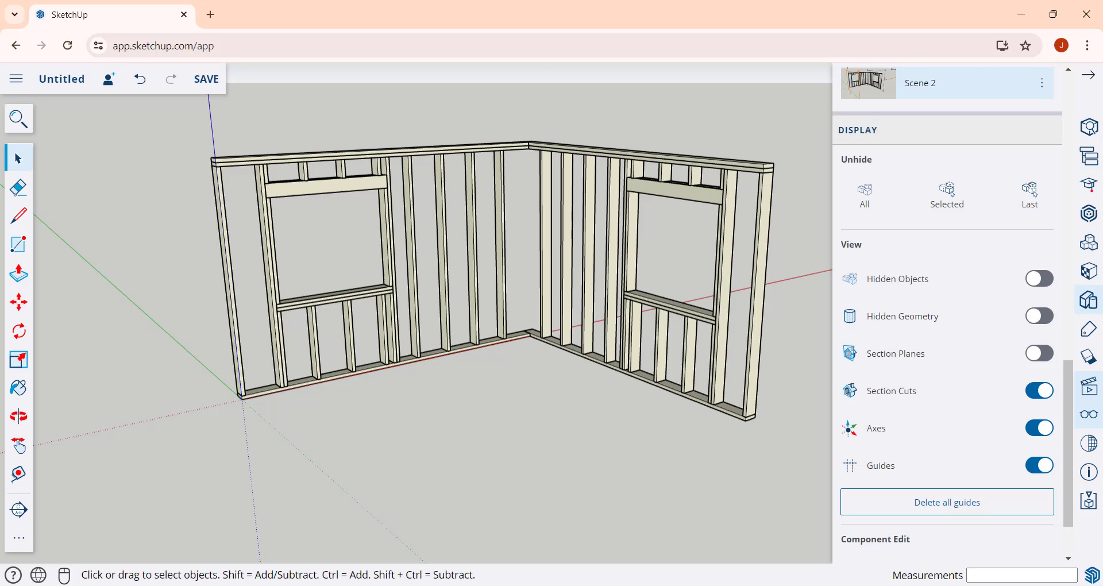
key("alt+Tab")
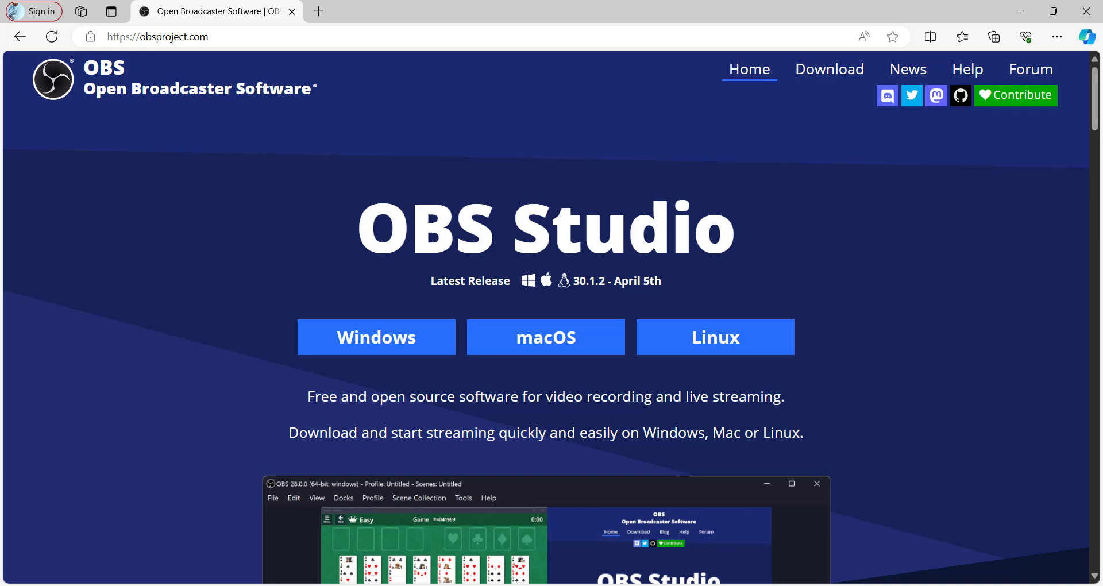
left_click_drag(550, 397, 781, 397)
left_click(764, 333)
scroll(764, 333, "down", 2)
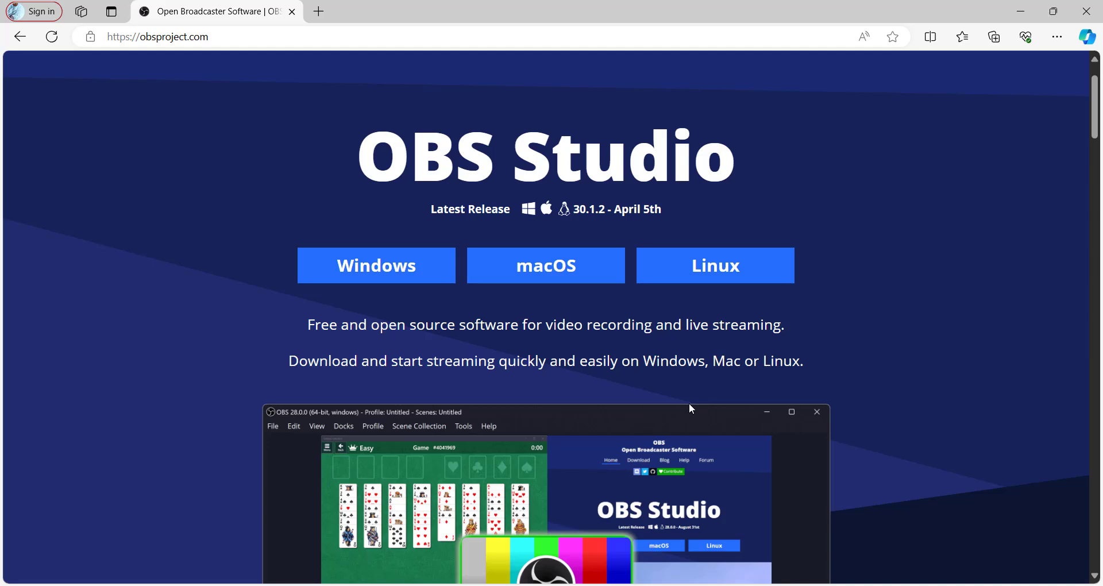
Switch to OBS and add a new Display Capture source for the 1920x1080 primary monitor.
left_click(1017, 14)
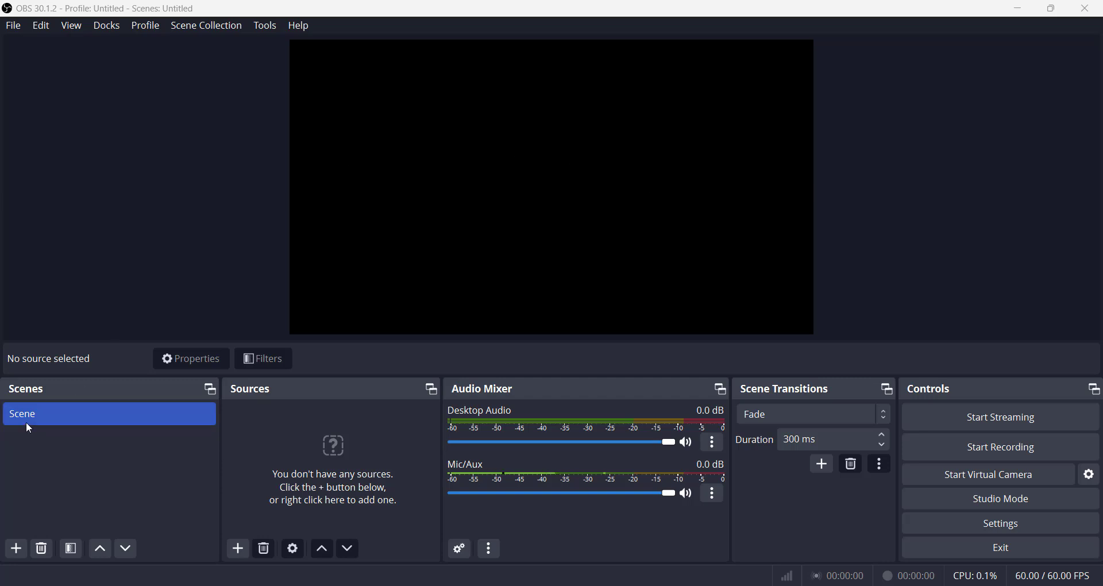
left_click(240, 550)
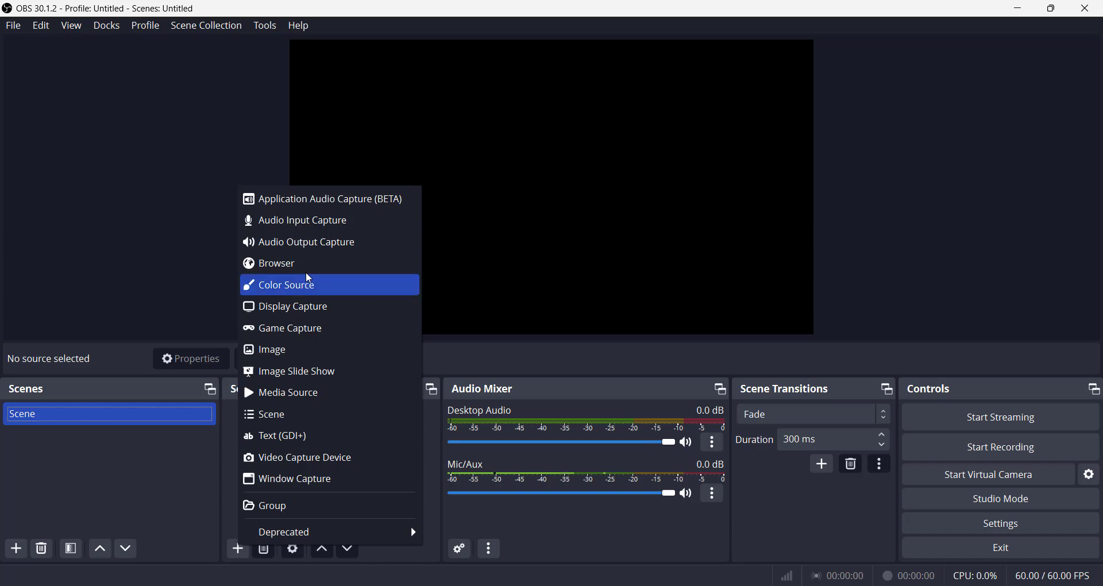
left_click(306, 309)
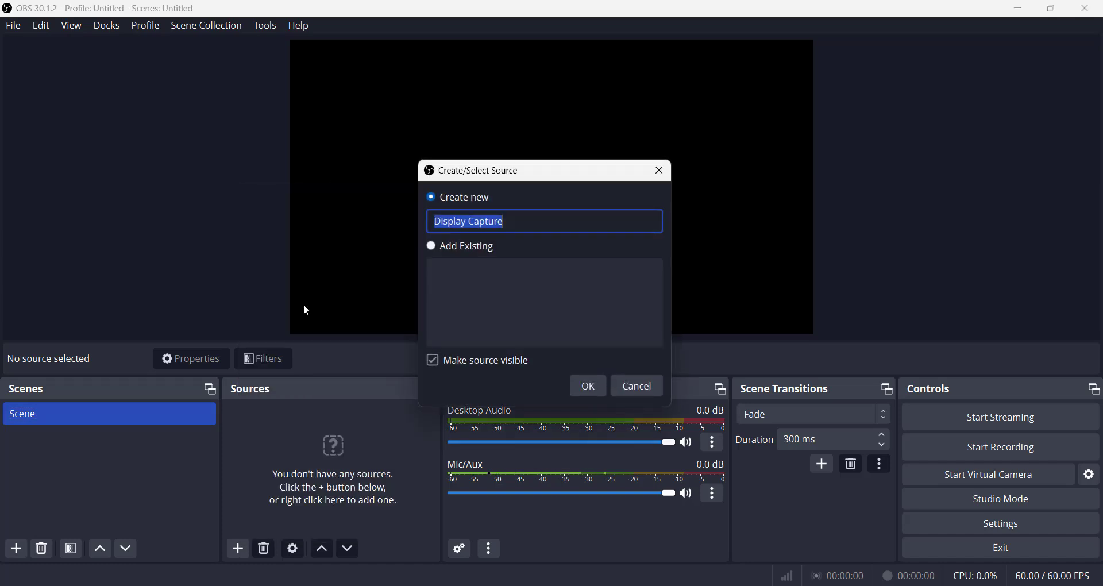
left_click(587, 389)
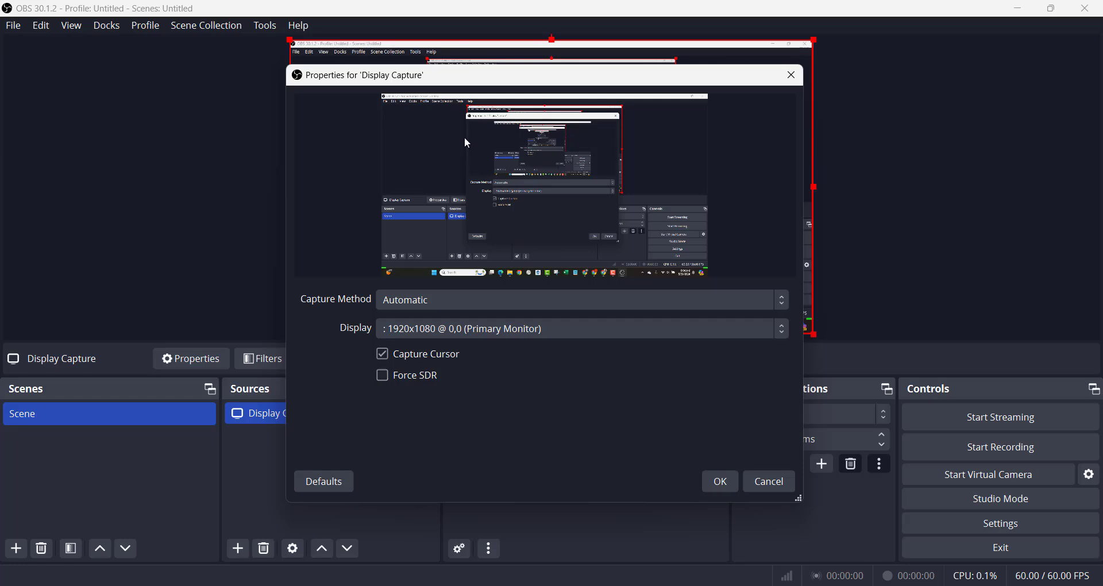
left_click(505, 332)
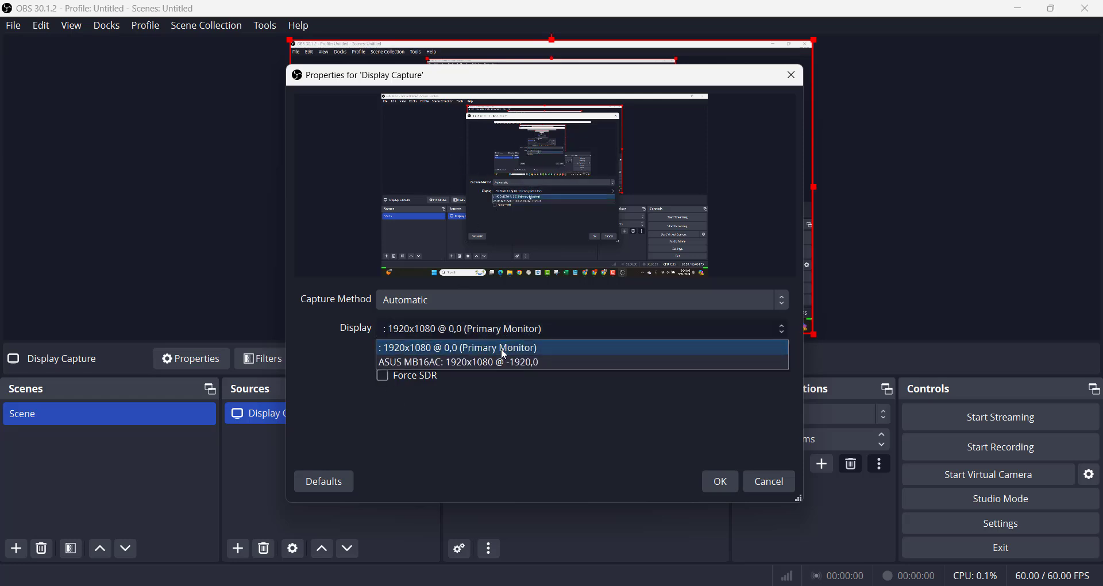
left_click(504, 350)
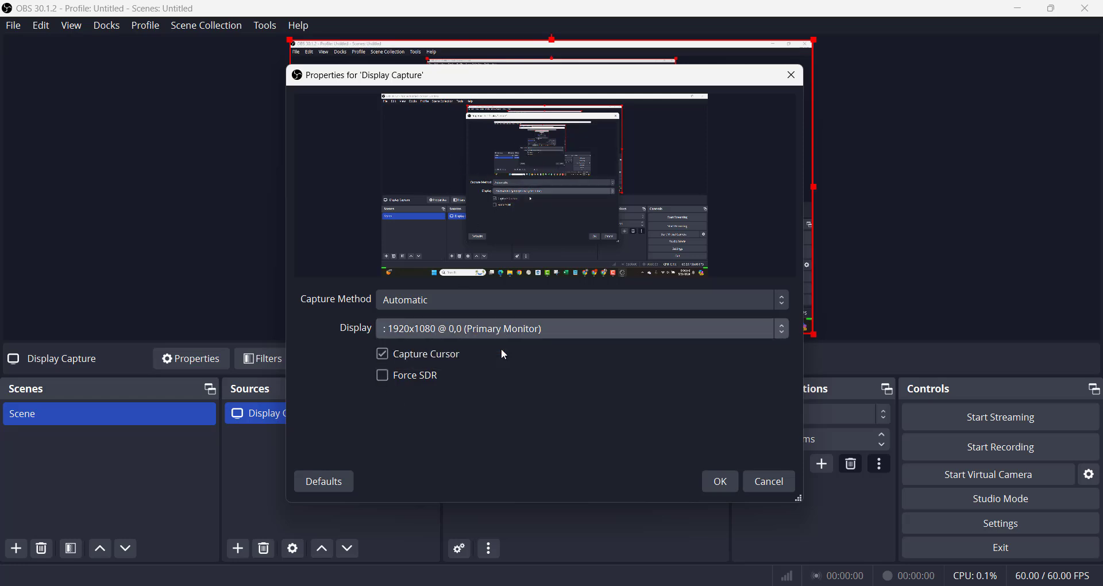
left_click(720, 485)
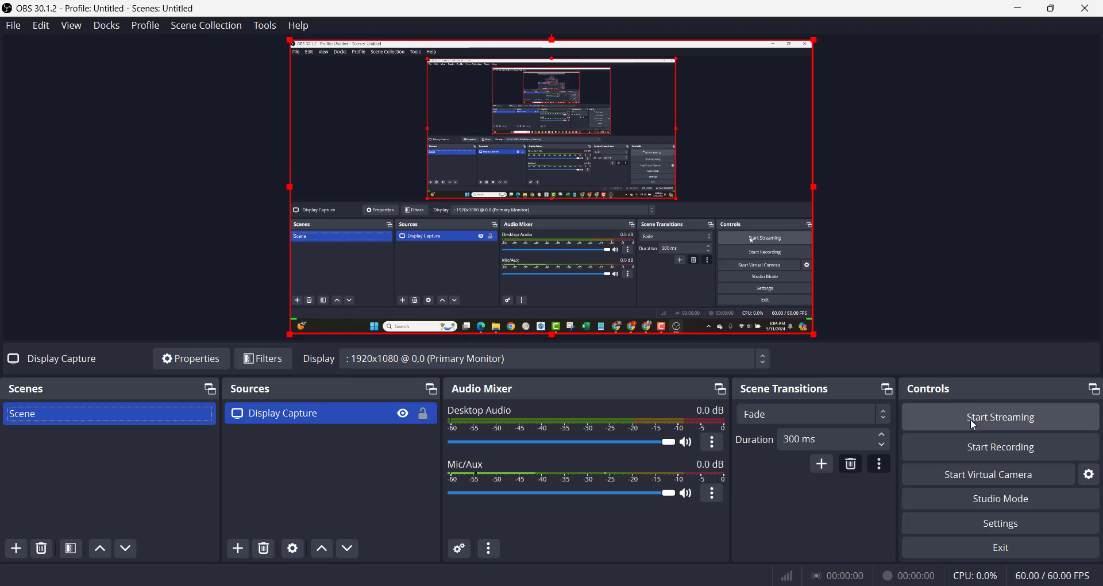
Start recording the screen and switch back to the wall framing model in SketchUp.
left_click(980, 447)
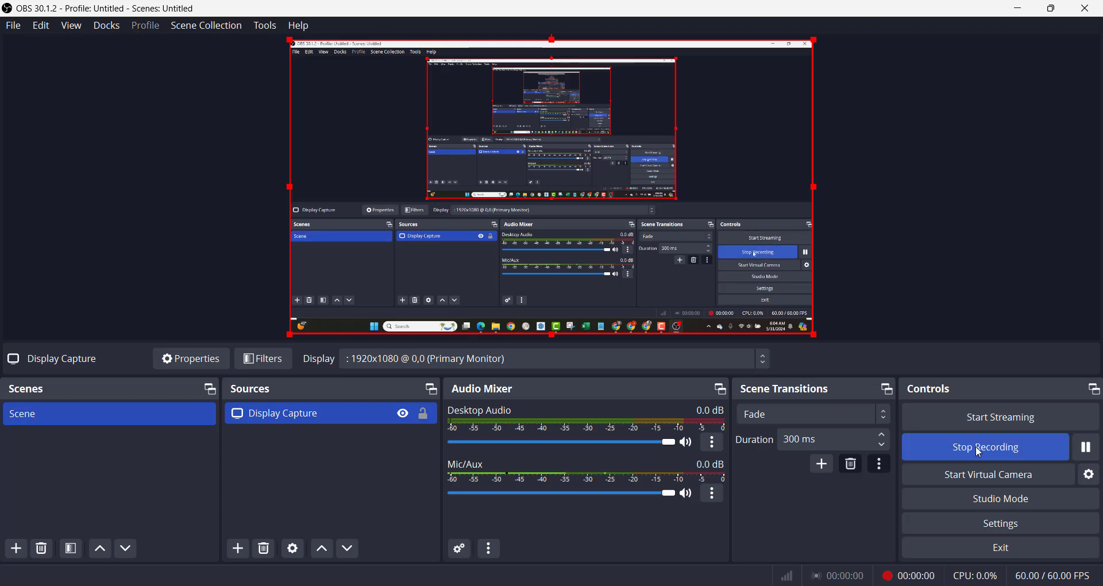
left_click(1019, 8)
middle_click_drag(229, 249, 233, 253)
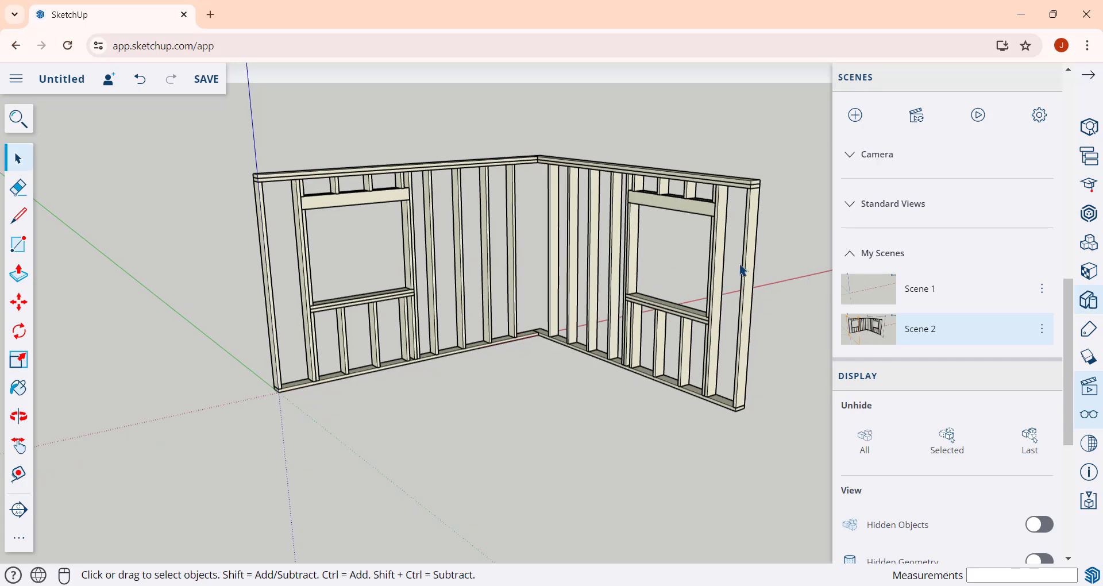
scroll(850, 277, "up", 2)
middle_click_drag(756, 261, 789, 248)
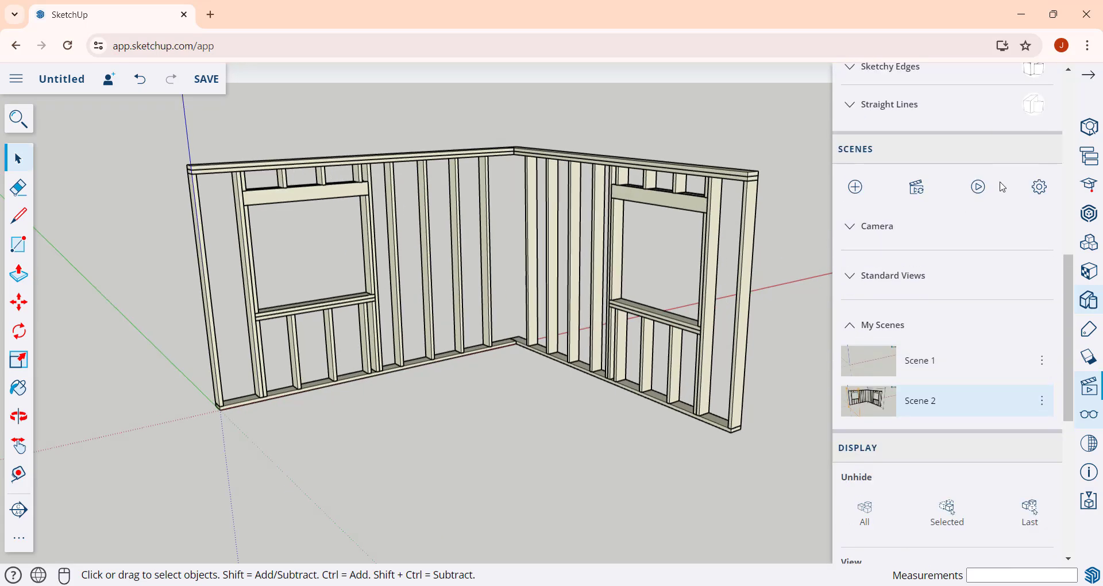
Return to Scene 1 and play the scene animation of the wall framing.
left_click(923, 367)
scroll(923, 368, "down", 5)
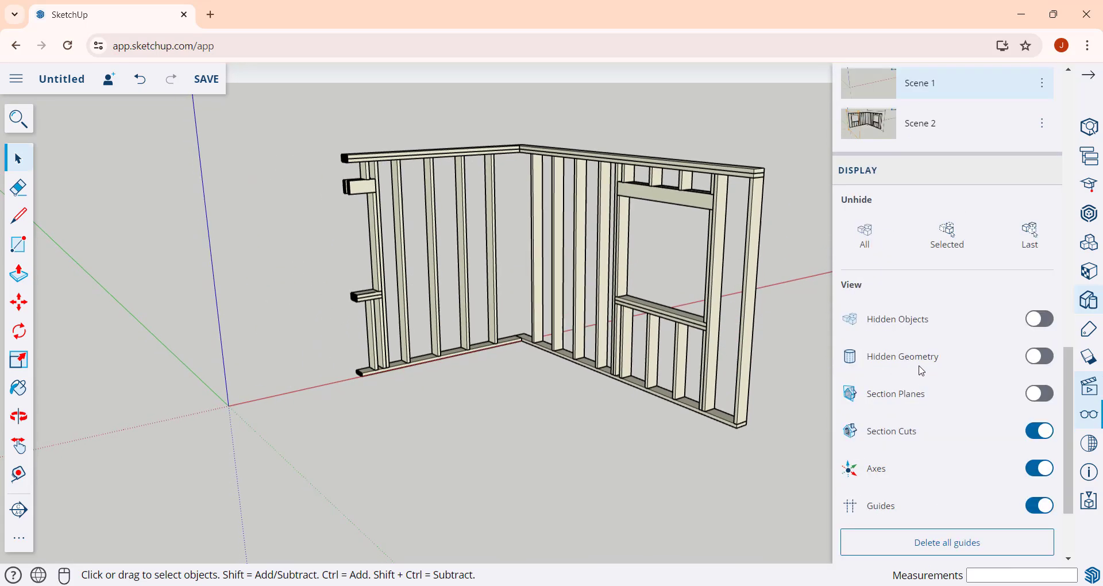
scroll(1047, 250, "up", 3)
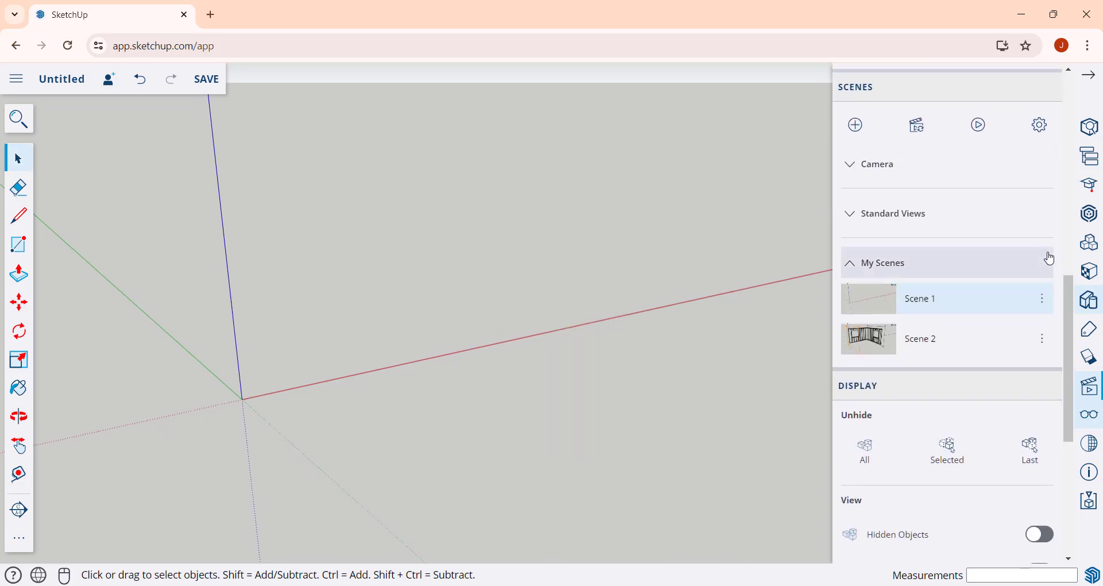
left_click(979, 130)
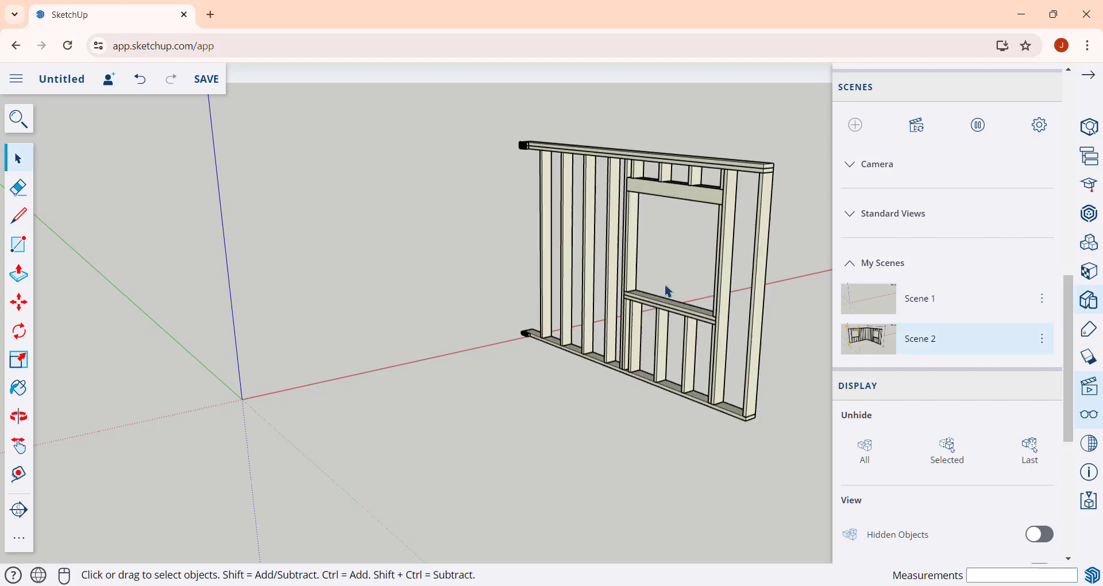
Switch back to OBS and stop the screen recording.
key("alt+Tab")
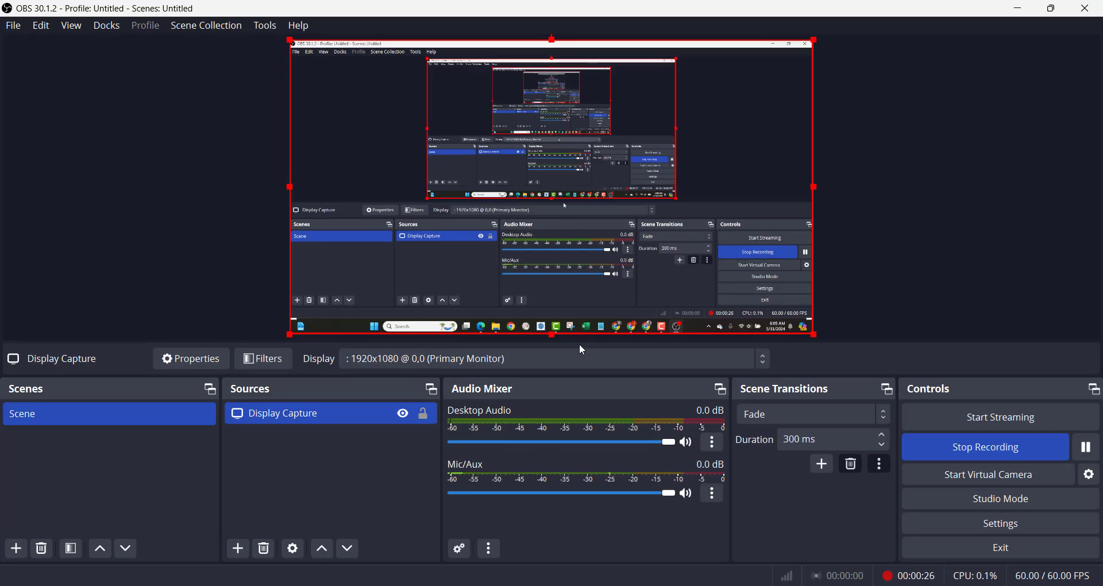
left_click(1002, 453)
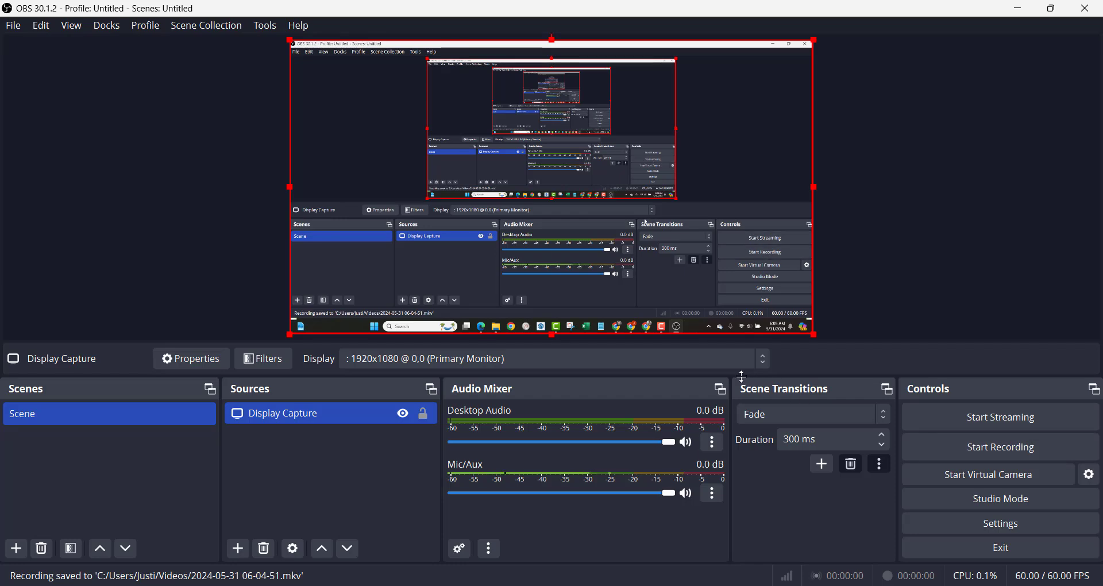